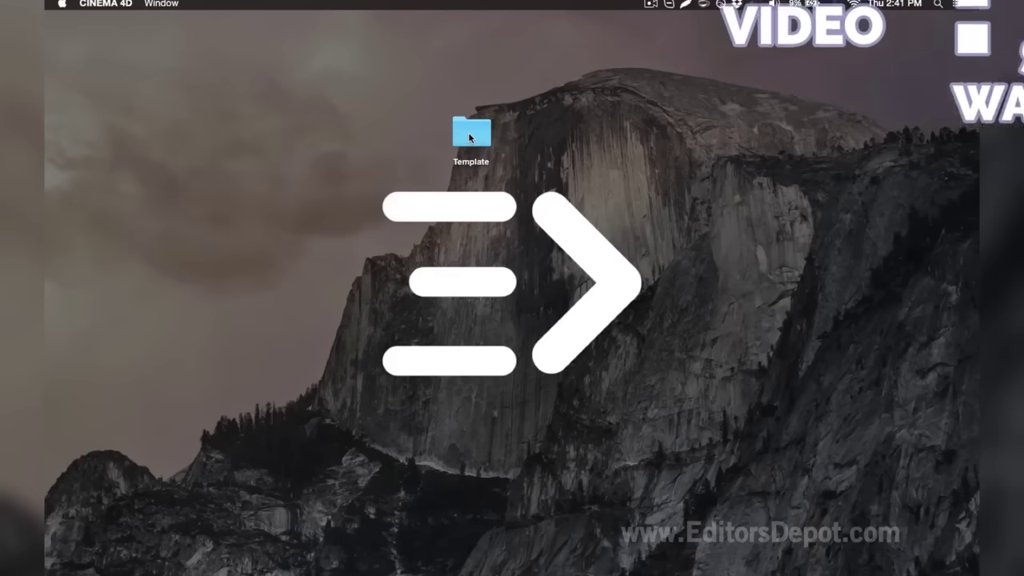
Step: Open Template V8.0.c4d from the Template folder in Finder into Cinema 4D
{"action": "double_click", "coordinate": [470, 136]}
{"action": "left_click", "coordinate": [539, 183]}
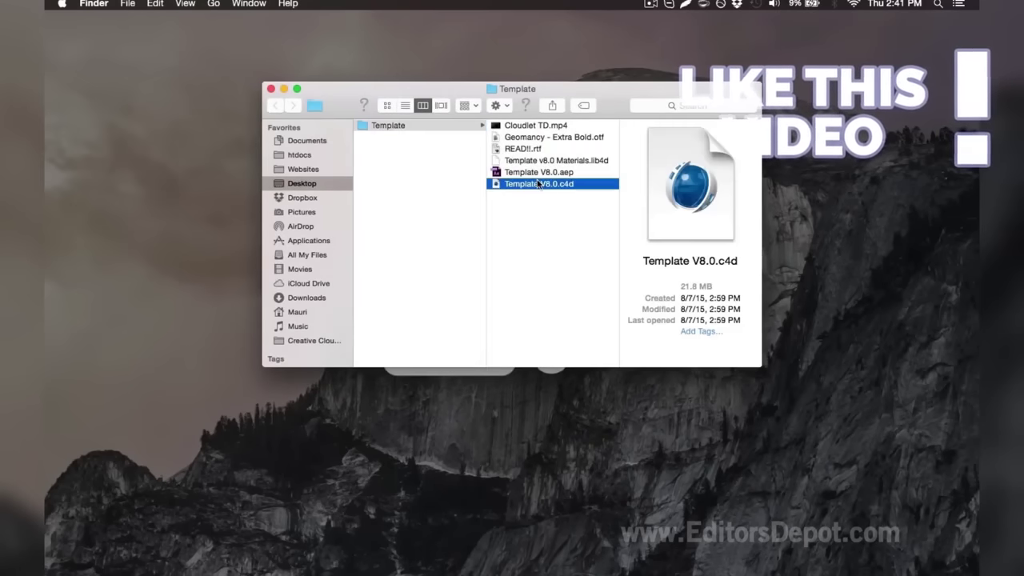
{"action": "mouse_move", "coordinate": [638, 566]}
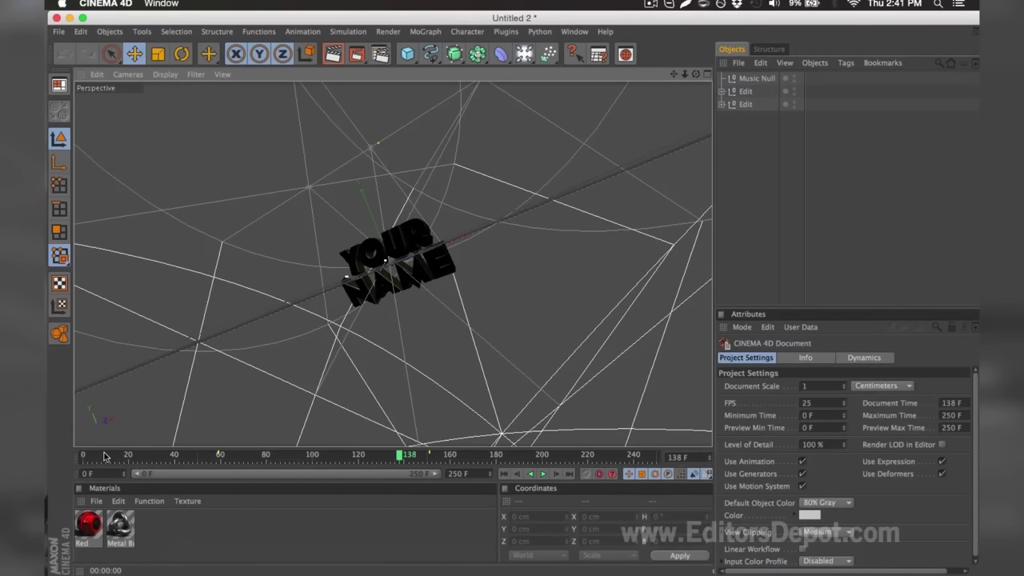
Step: Scrub the timeline to frame 161 and expand both Edit groups
{"action": "left_click_drag", "start_coordinate": [104, 456], "coordinate": [452, 449]}
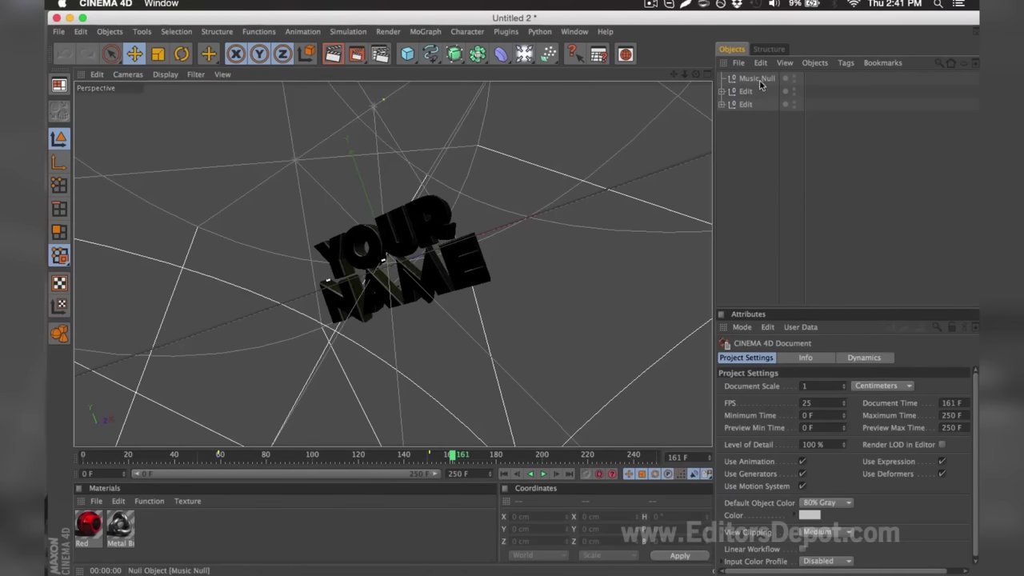
{"action": "left_click", "coordinate": [722, 91]}
{"action": "left_click", "coordinate": [721, 129]}
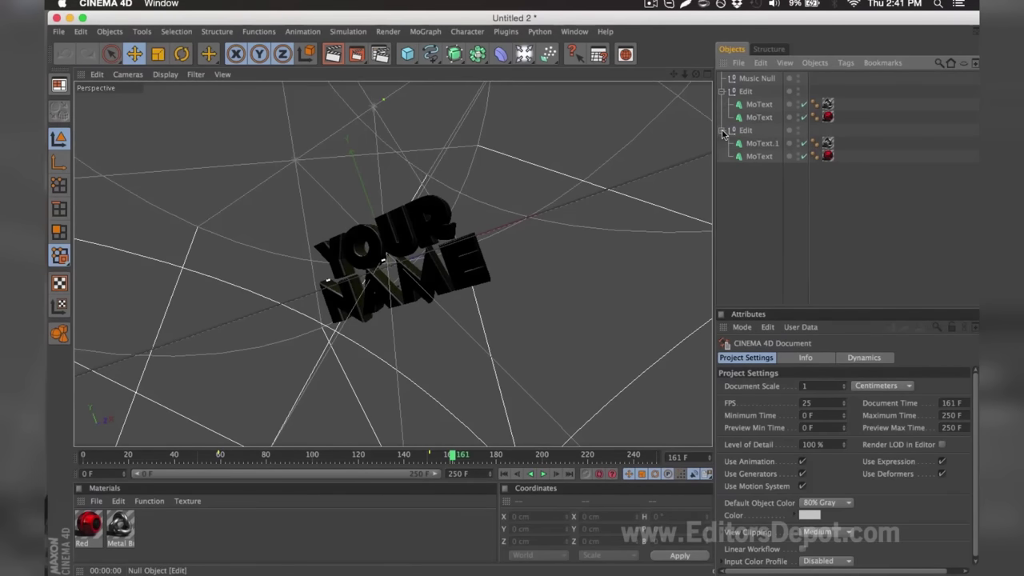
Step: Inspect the NAME MoText's font choices without changing them, then deselect it
{"action": "left_click", "coordinate": [745, 145]}
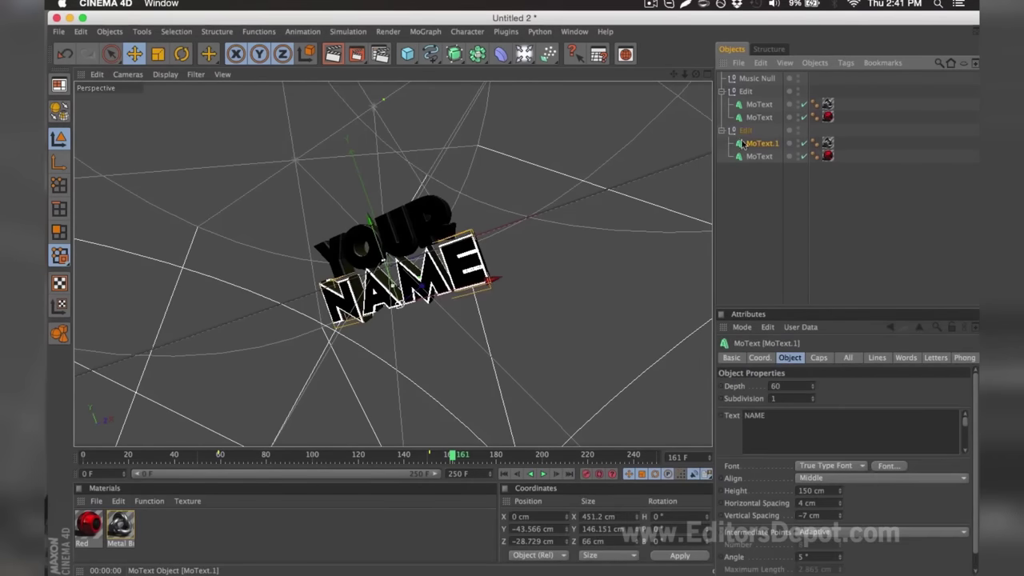
{"action": "left_click", "coordinate": [884, 466]}
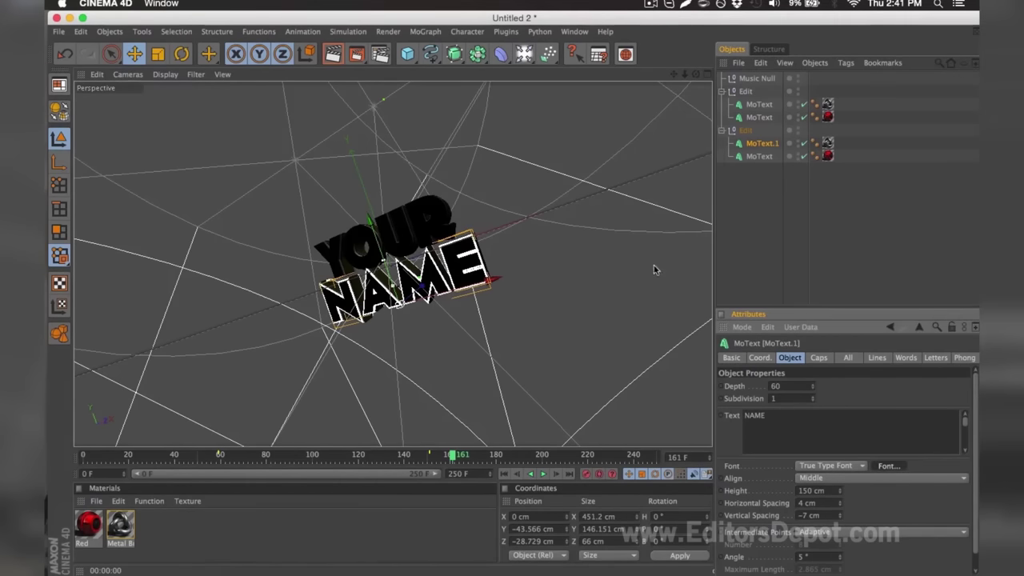
{"action": "left_click", "coordinate": [303, 85]}
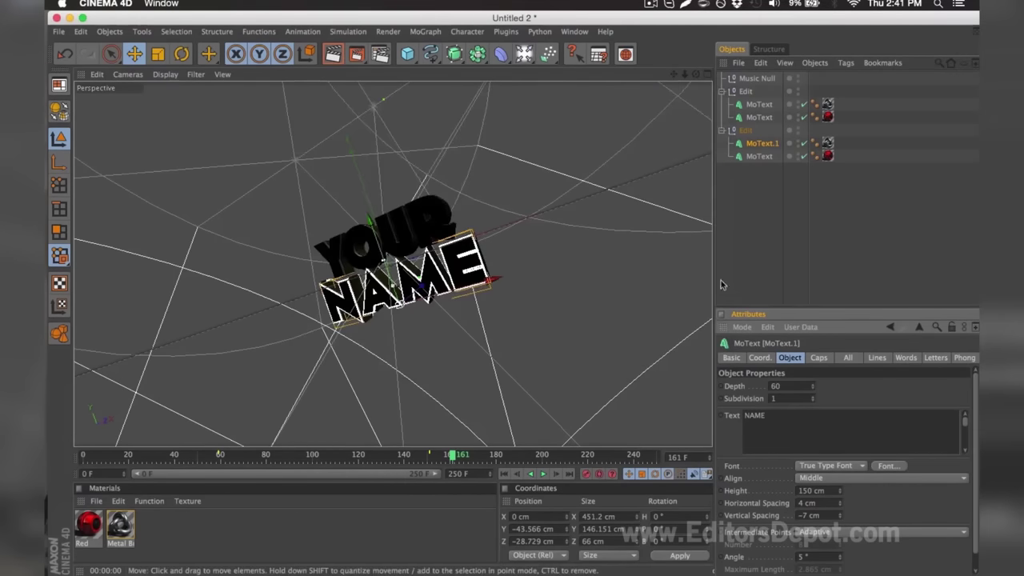
{"action": "left_click", "coordinate": [754, 262]}
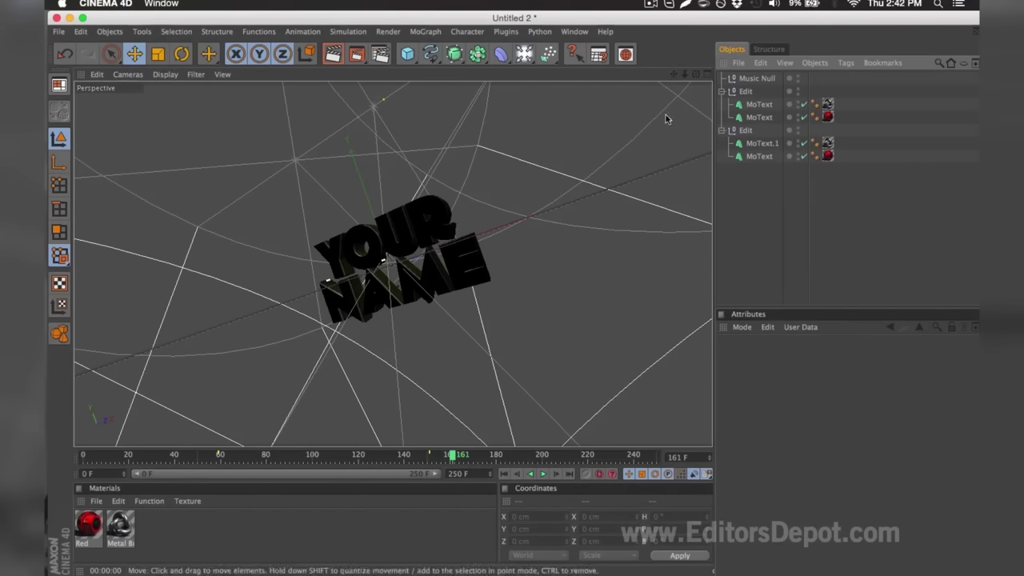
Step: Change the first upper MoText's text from YOUR to EDITORS
{"action": "left_click", "coordinate": [758, 105]}
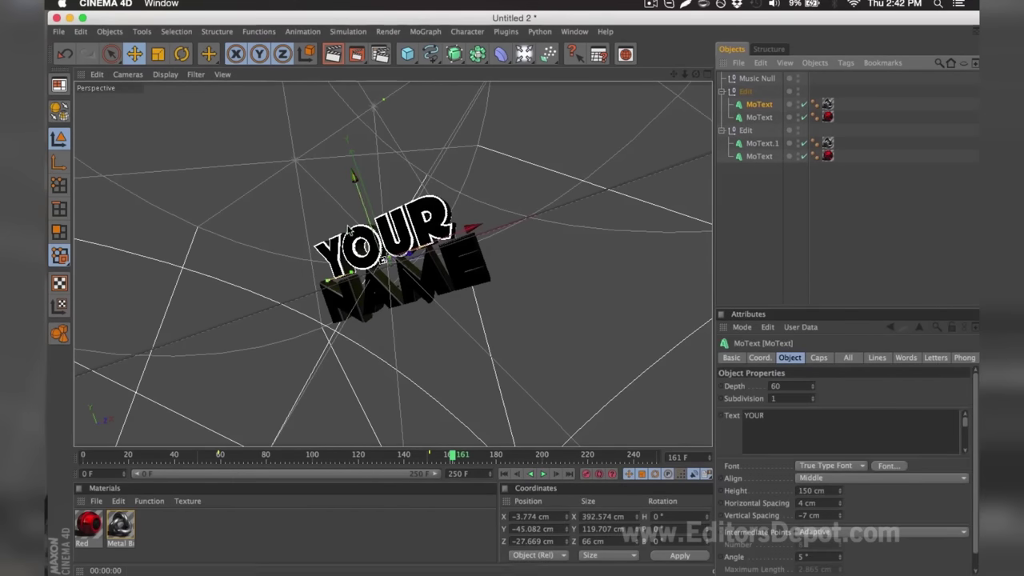
{"action": "left_click_drag", "start_coordinate": [795, 416], "coordinate": [743, 416]}
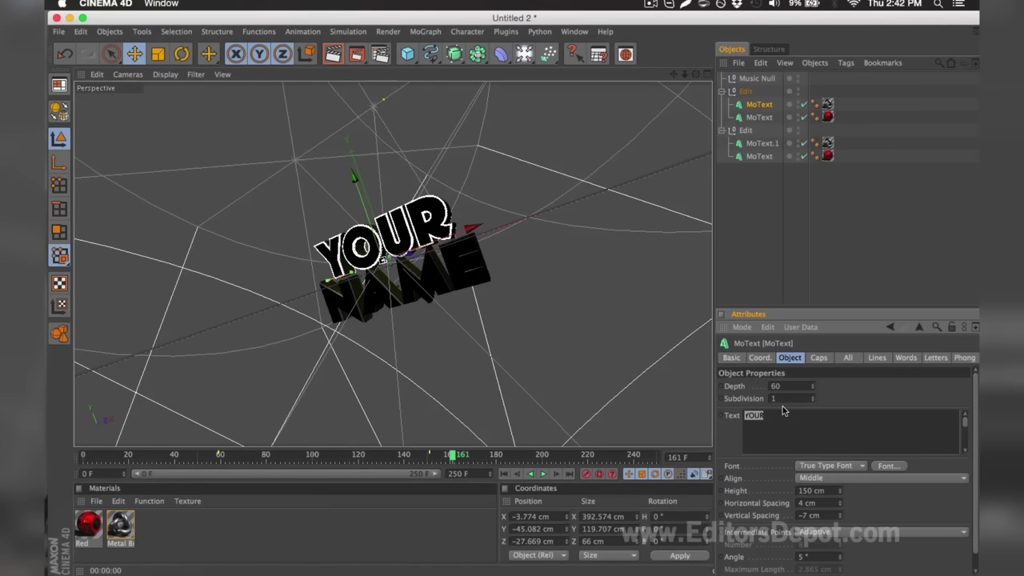
{"action": "type", "text": "EDITORS"}
Step: Change the second upper MoText to EDITORS, then deselect and render the active view
{"action": "left_click", "coordinate": [759, 116]}
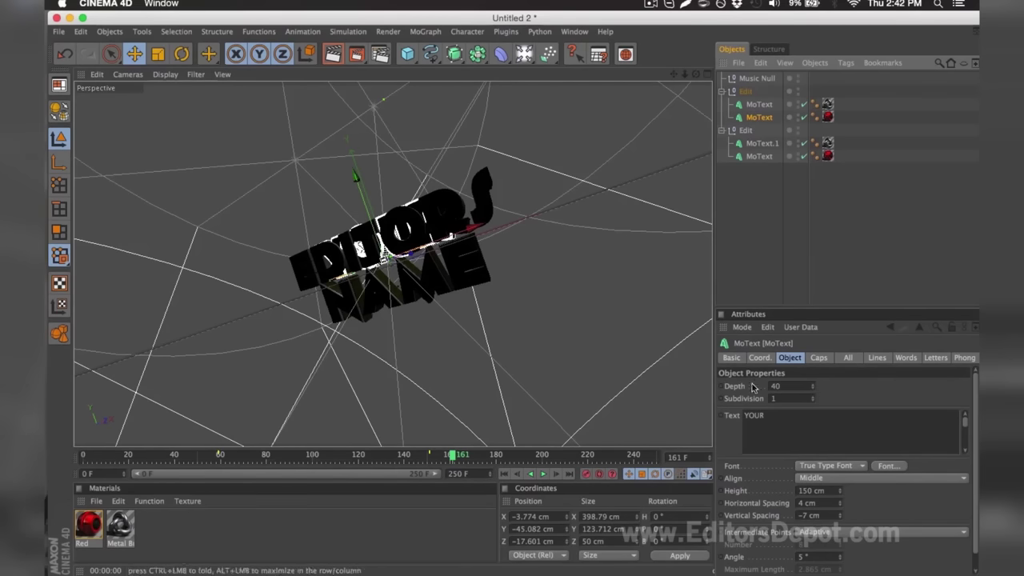
{"action": "left_click", "coordinate": [779, 415]}
{"action": "double_click", "coordinate": [779, 415]}
{"action": "type", "text": "EDITORS"}
{"action": "left_click", "coordinate": [764, 231]}
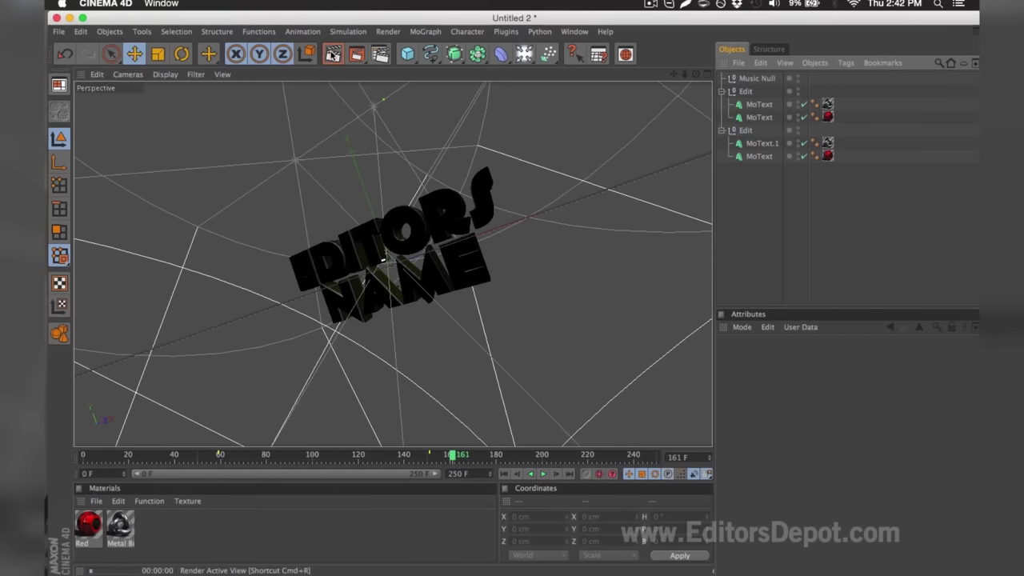
{"action": "left_click", "coordinate": [332, 53]}
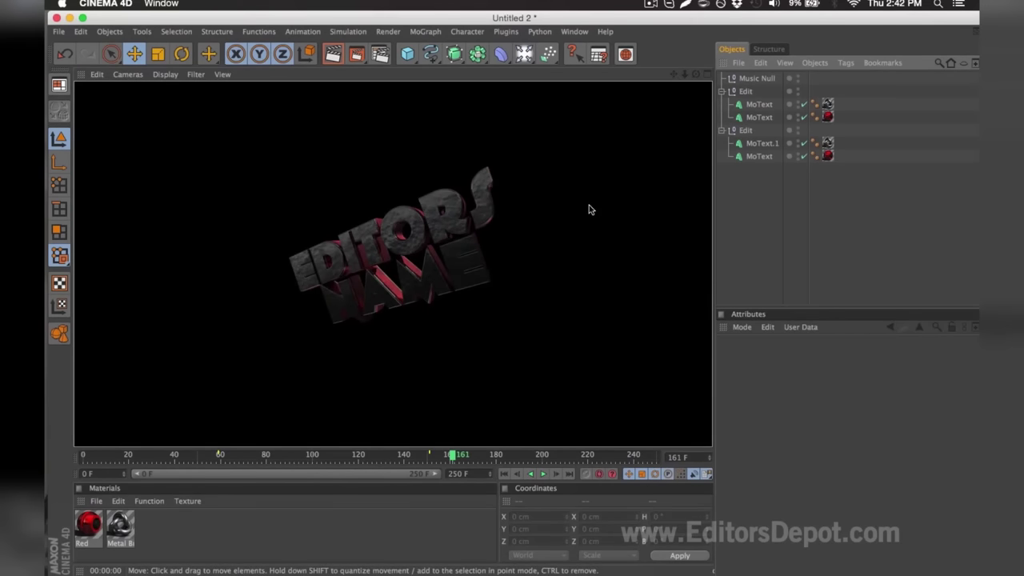
Step: Replace NAME with DEPOT in both lower MoText objects at once
{"action": "left_click", "coordinate": [764, 143]}
{"action": "left_click", "coordinate": [759, 156], "text": "shift"}
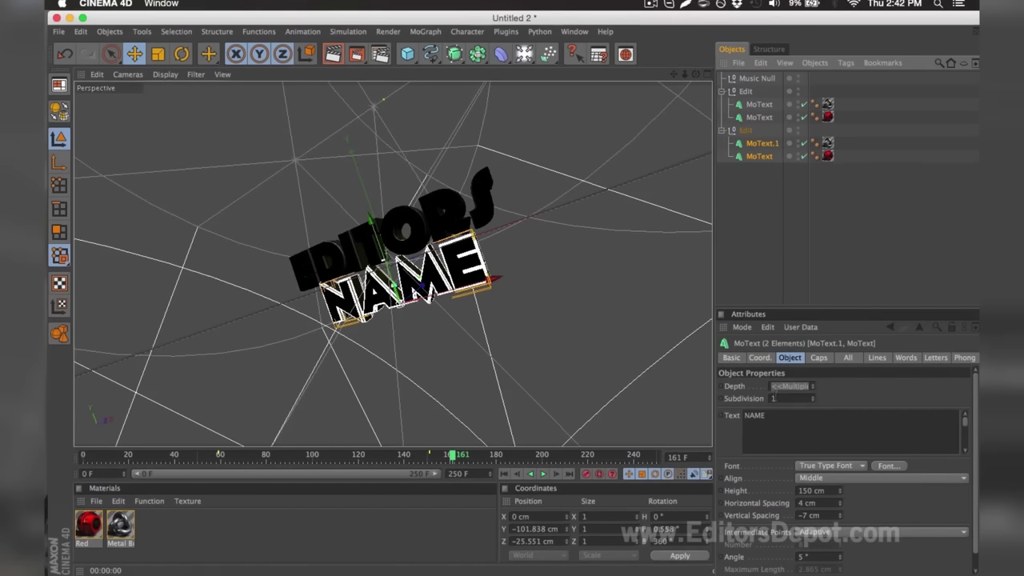
{"action": "left_click", "coordinate": [785, 425]}
{"action": "key", "text": "super+a"}
{"action": "type", "text": "DEPOT"}
Step: Render the active view to check EDITORS DEPOT, then clear the preview
{"action": "left_click", "coordinate": [730, 218]}
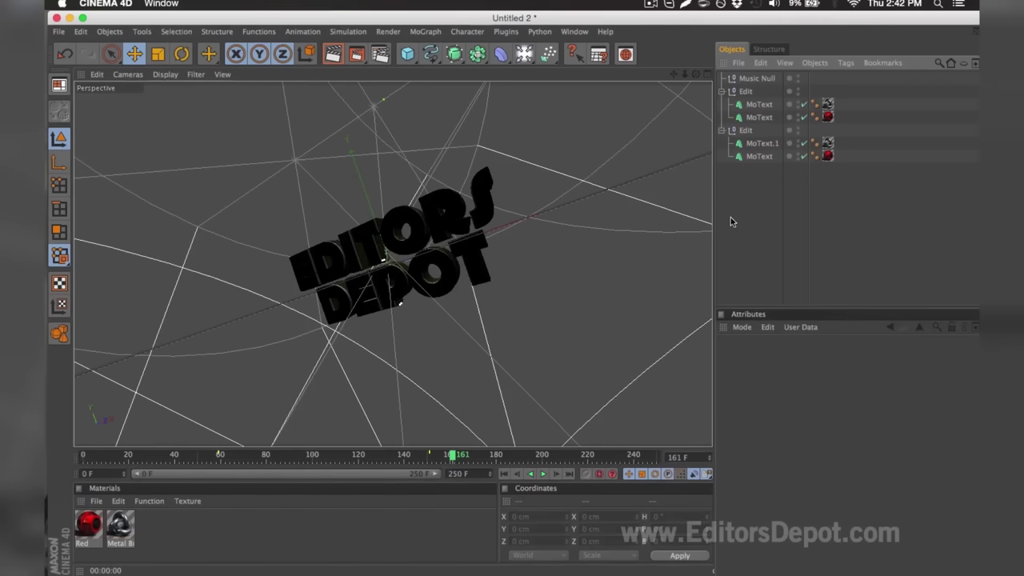
{"action": "left_click", "coordinate": [332, 54]}
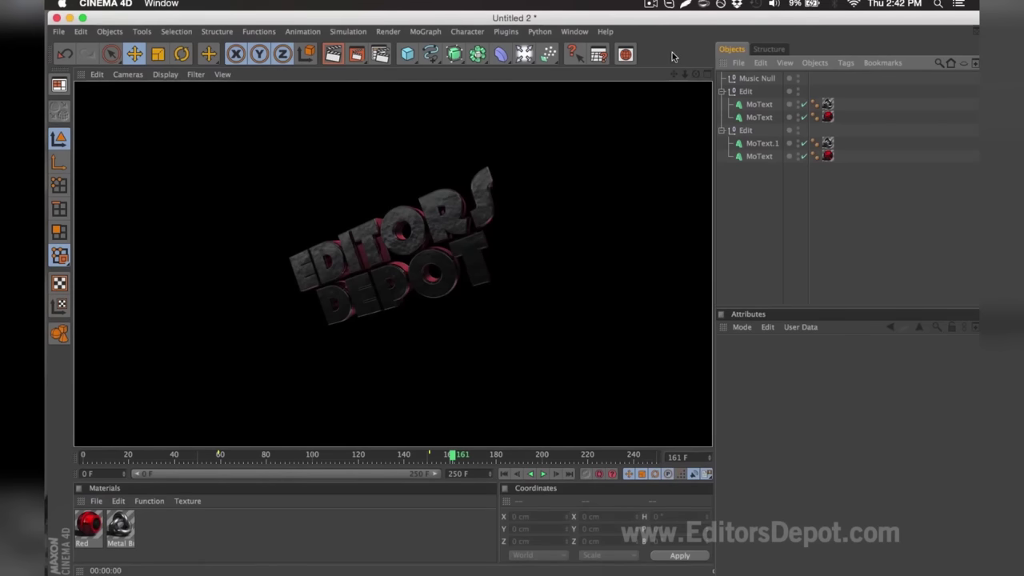
{"action": "left_click", "coordinate": [484, 159]}
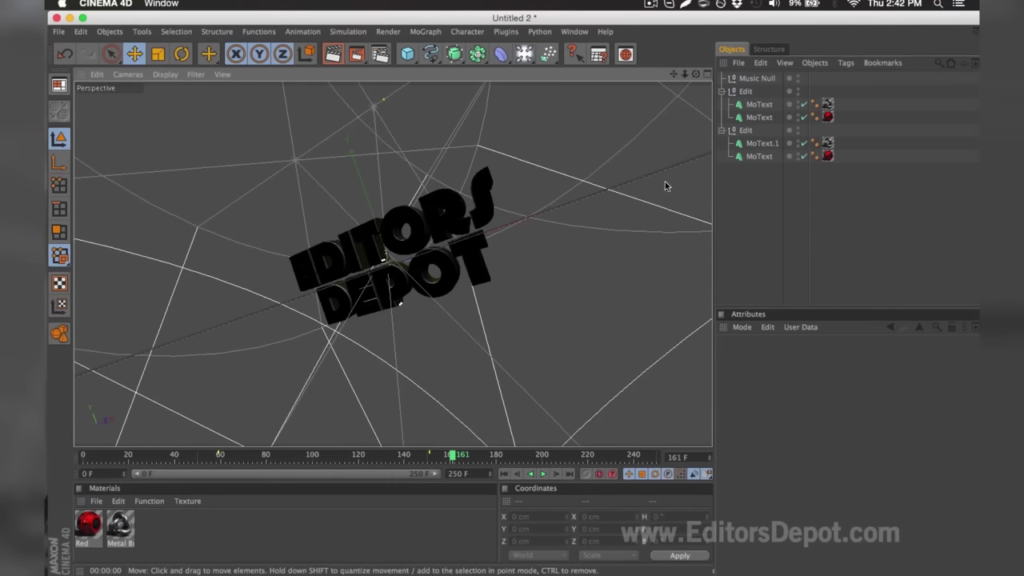
Step: Set the Red material's colour to R 217, G 46, B 210 in the Material Editor
{"action": "double_click", "coordinate": [88, 524]}
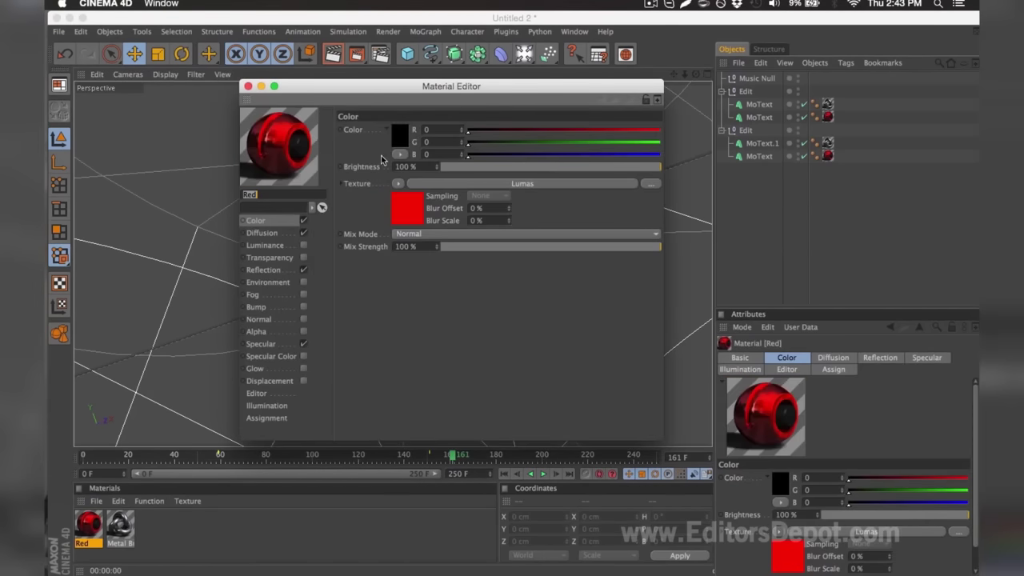
{"action": "left_click_drag", "start_coordinate": [556, 131], "coordinate": [641, 144]}
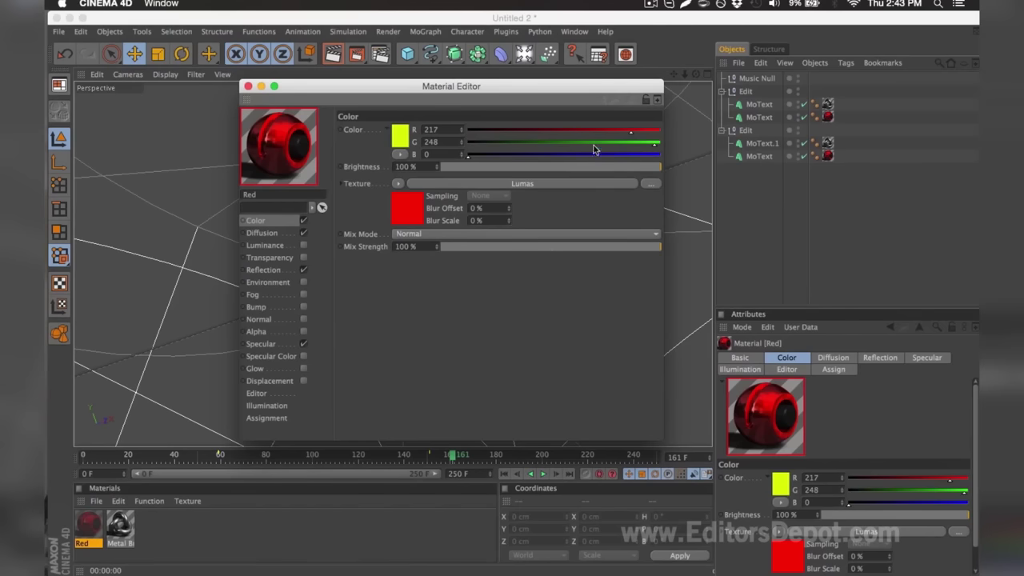
{"action": "left_click_drag", "start_coordinate": [575, 142], "coordinate": [627, 155]}
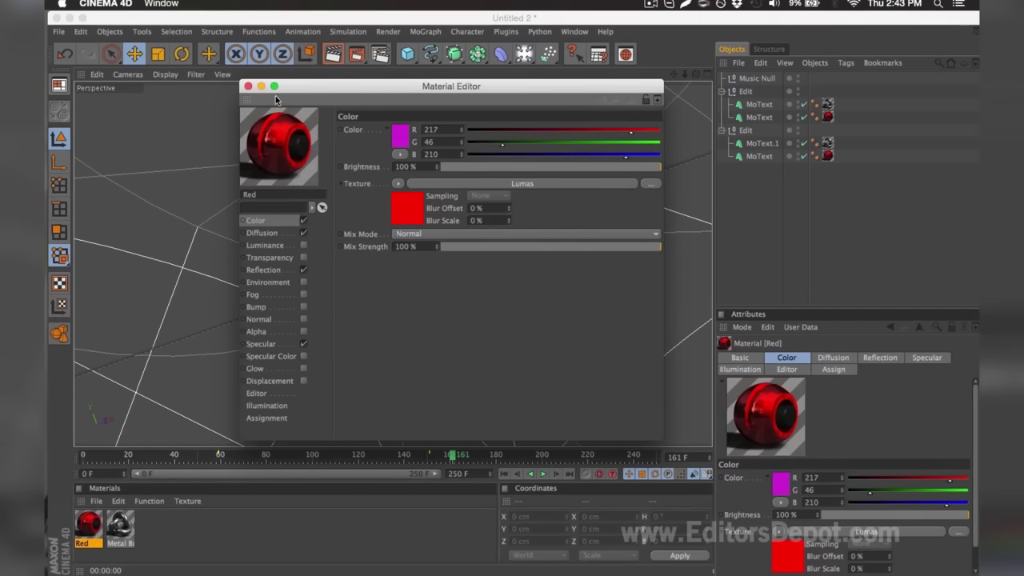
{"action": "left_click", "coordinate": [247, 86]}
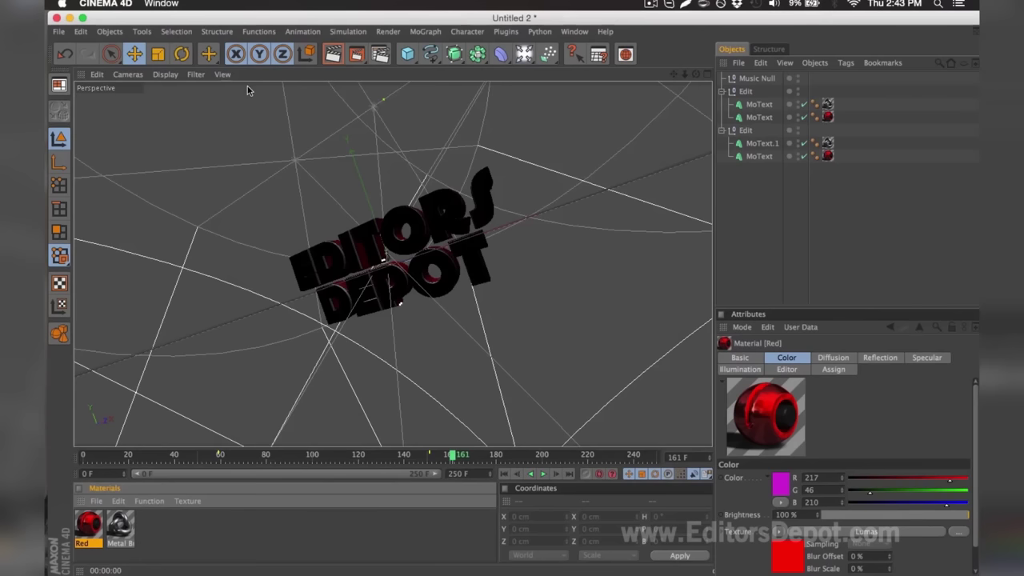
Step: Keep the Render Settings frame range at All Frames
{"action": "left_click", "coordinate": [381, 62]}
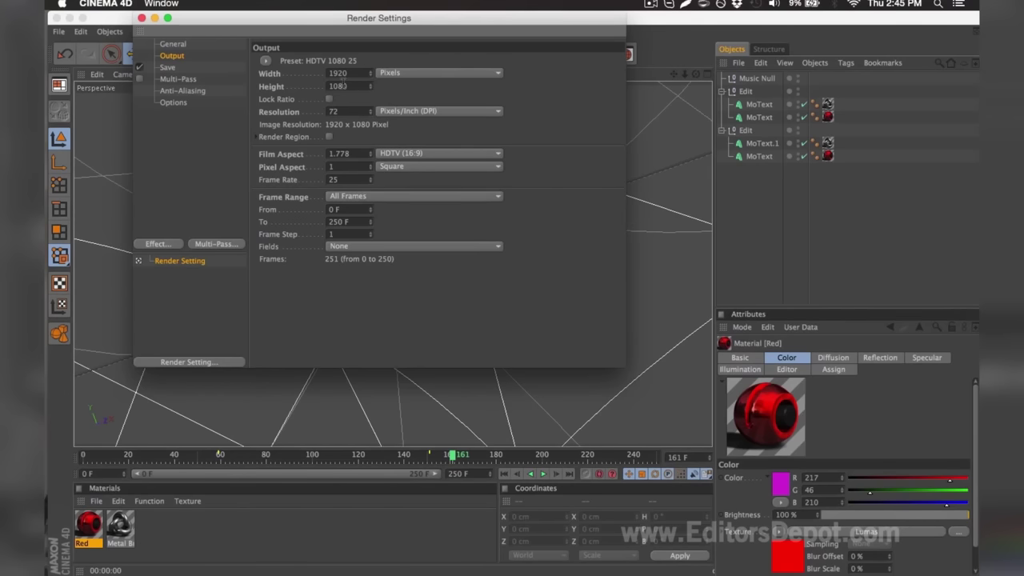
{"action": "left_click", "coordinate": [344, 197]}
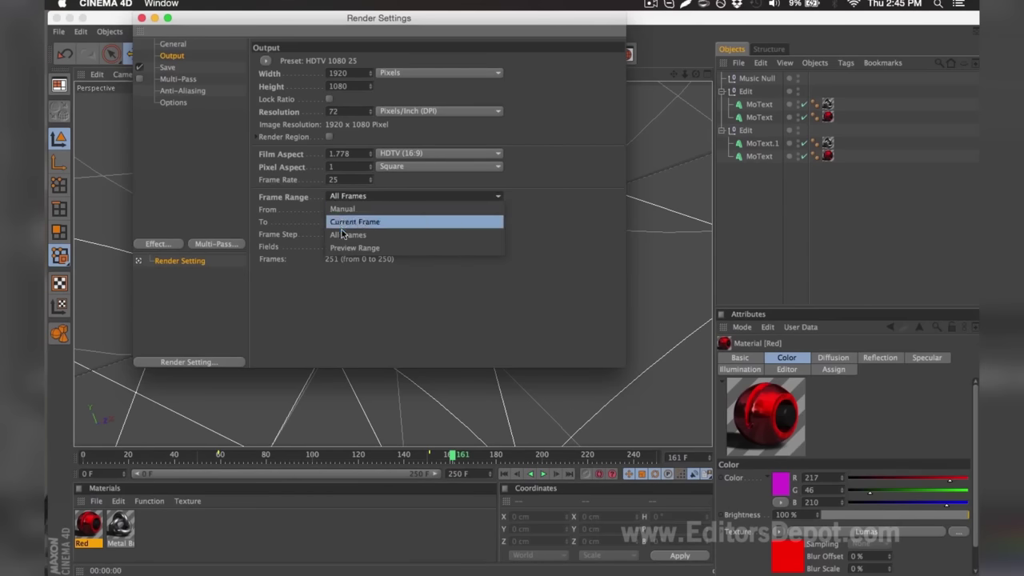
{"action": "left_click", "coordinate": [342, 235]}
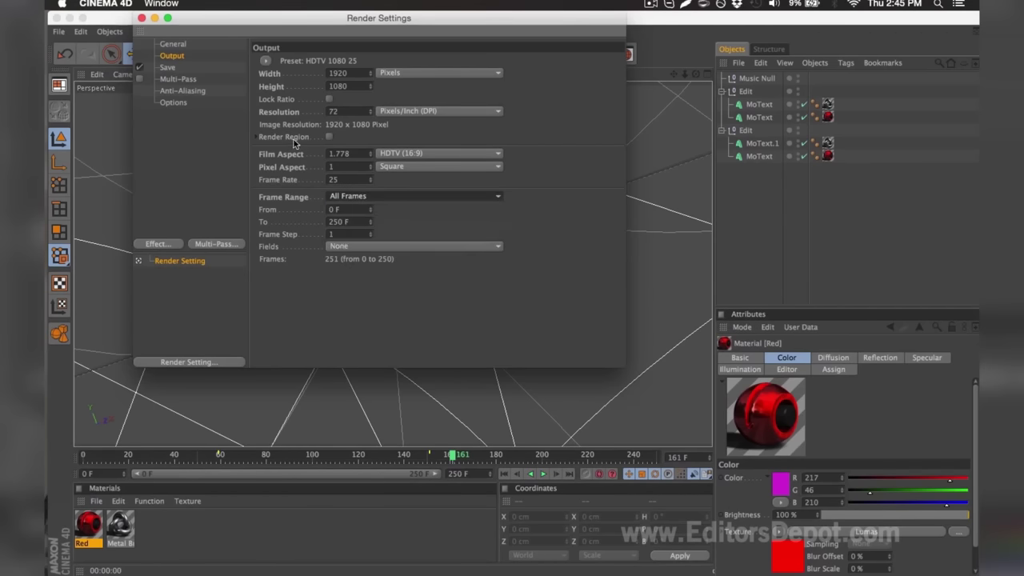
Step: On the Save page keep PNG format and save to TEMPLATE RENDER/render
{"action": "left_click", "coordinate": [204, 68]}
{"action": "left_click", "coordinate": [353, 99]}
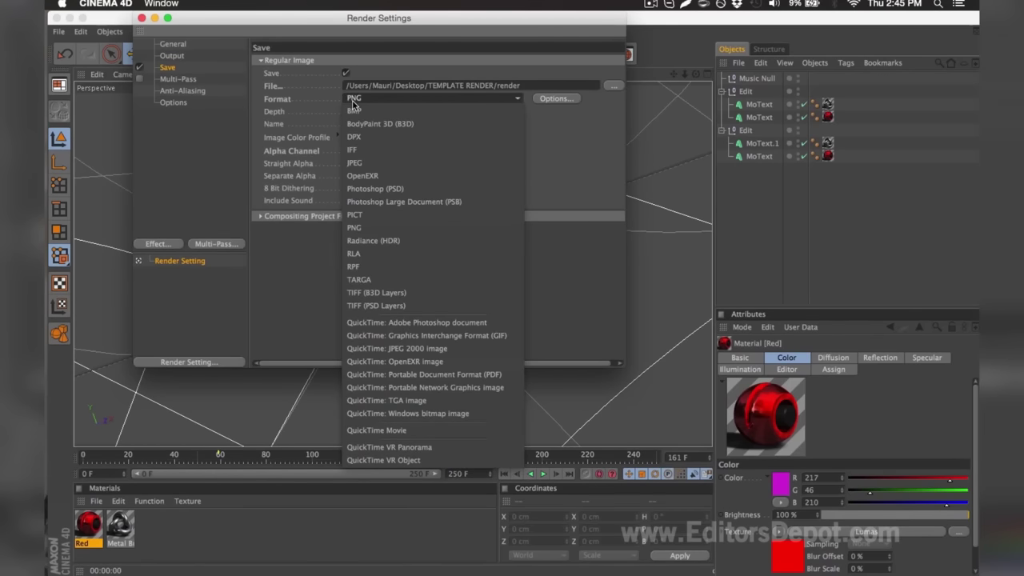
{"action": "left_click", "coordinate": [353, 102]}
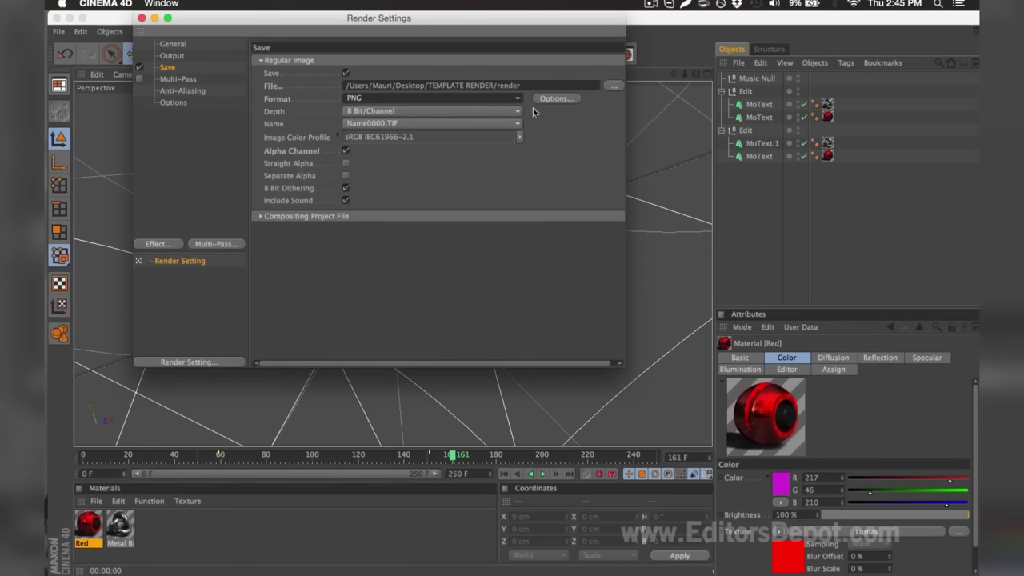
{"action": "left_click", "coordinate": [615, 86]}
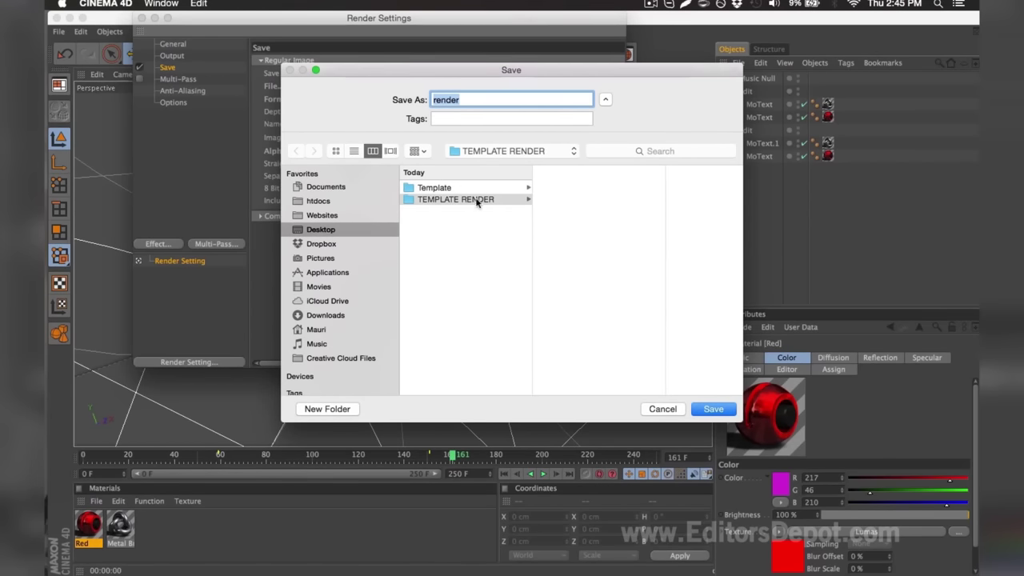
{"action": "left_click", "coordinate": [466, 99]}
{"action": "left_click_drag", "start_coordinate": [467, 99], "coordinate": [433, 99]}
{"action": "double_click", "coordinate": [433, 99]}
{"action": "key", "text": "Return"}
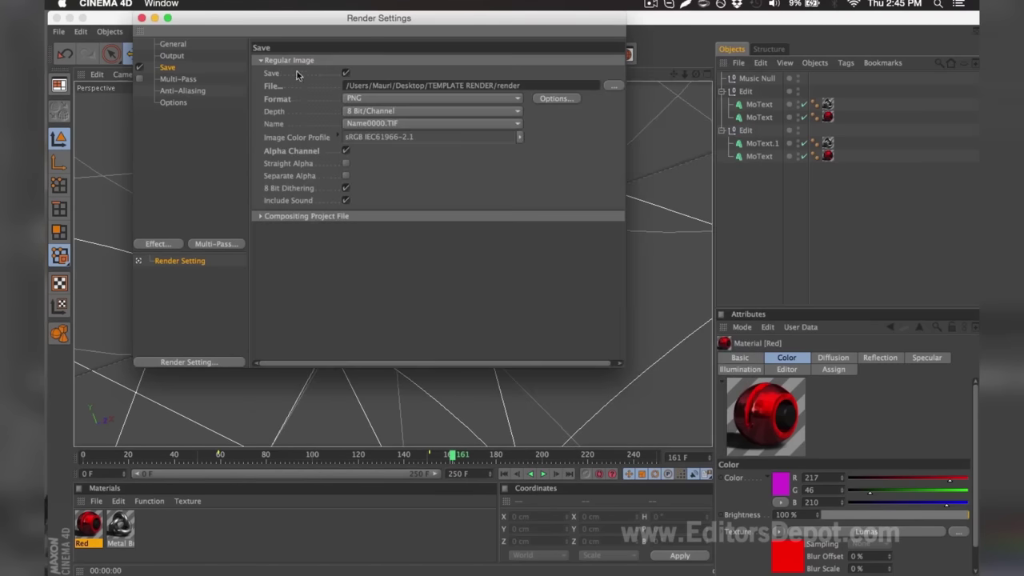
Step: Close the Render Settings window
{"action": "left_click", "coordinate": [141, 20]}
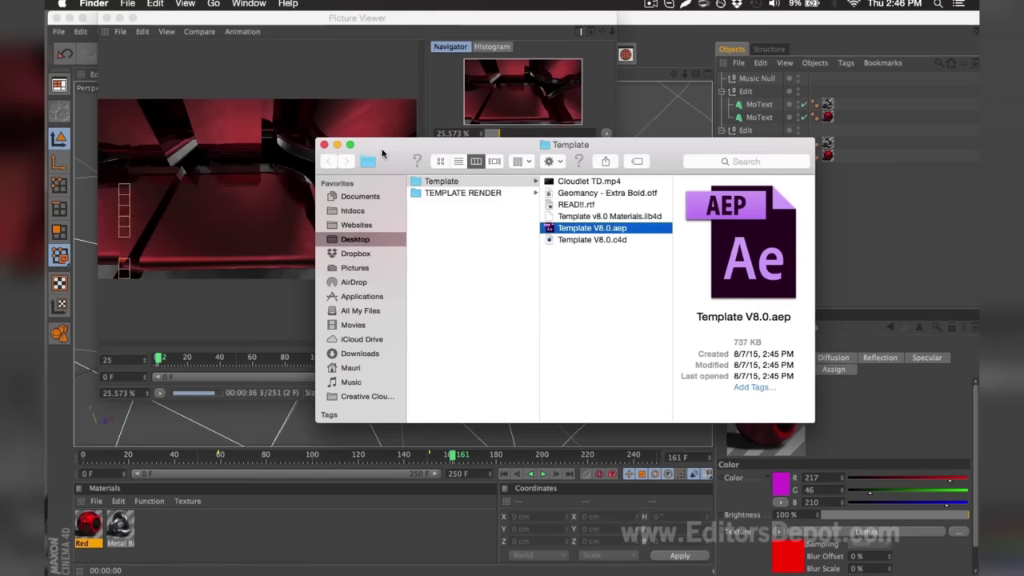
Step: Open Template V8.0.aep, accepting the version conversion and dismissing the missing-files warning
{"action": "double_click", "coordinate": [586, 229]}
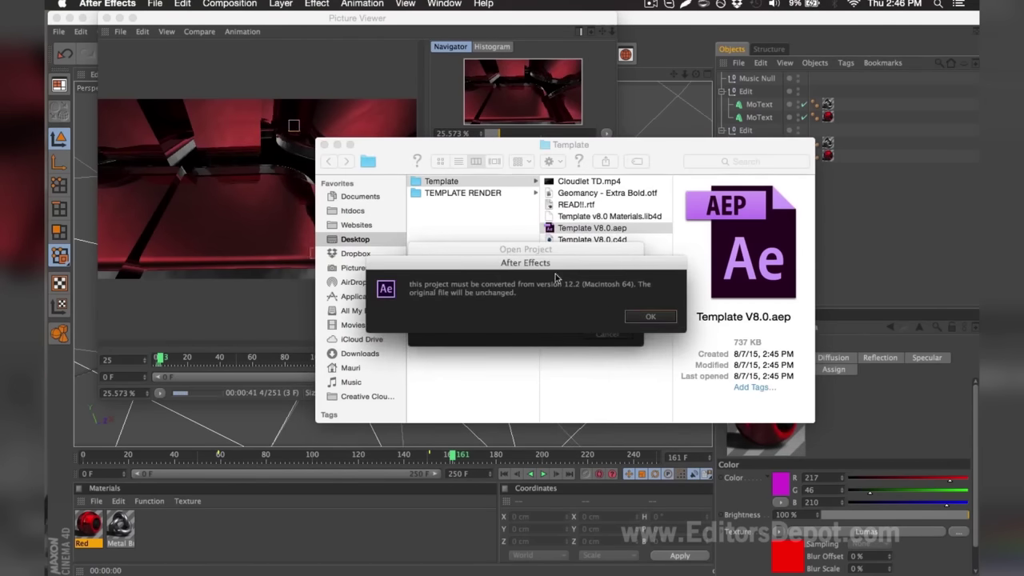
{"action": "left_click", "coordinate": [633, 317]}
{"action": "left_click", "coordinate": [637, 317]}
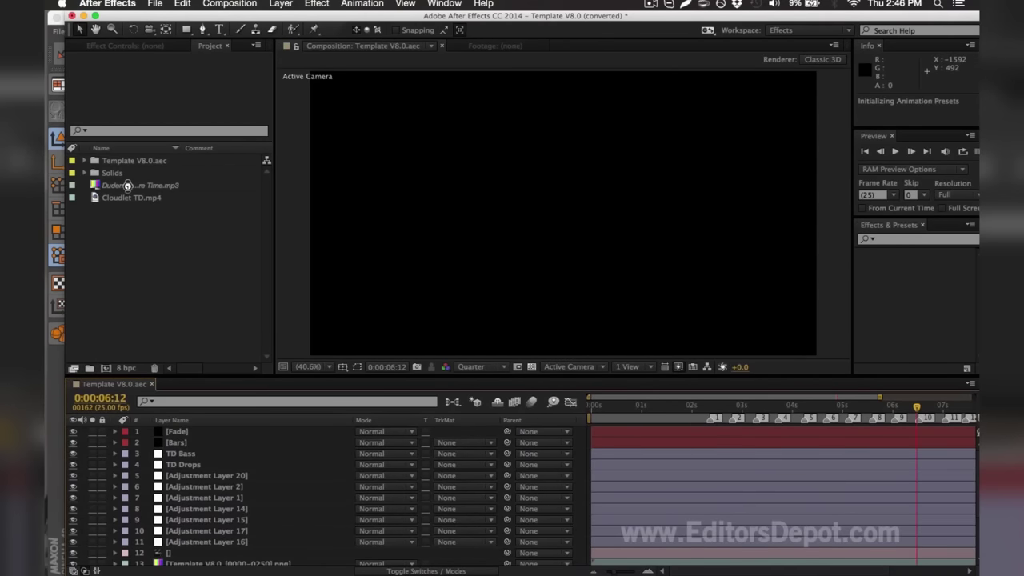
{"action": "left_click", "coordinate": [112, 186]}
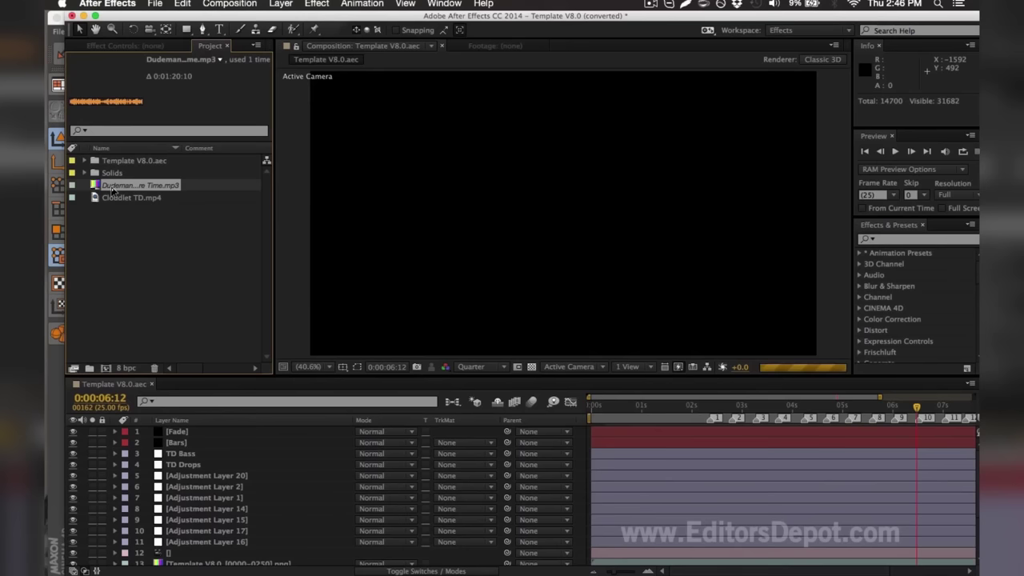
{"action": "double_click", "coordinate": [112, 186]}
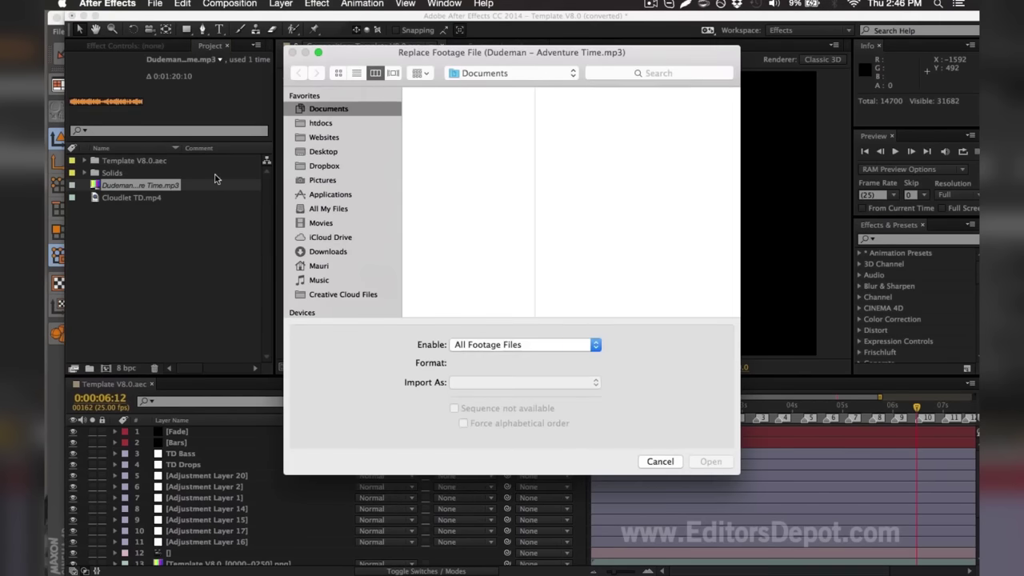
{"action": "left_click", "coordinate": [295, 153]}
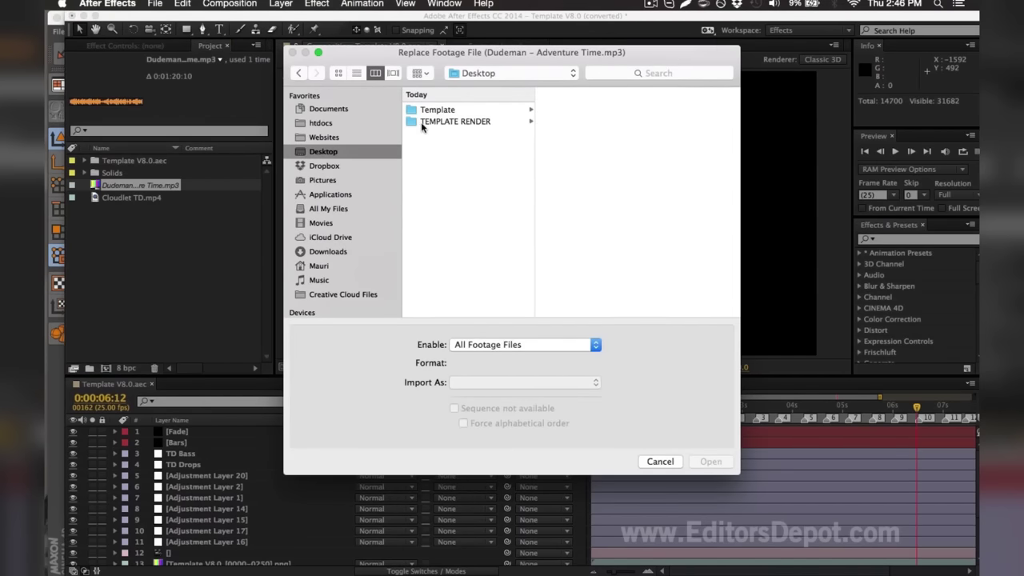
{"action": "left_click", "coordinate": [432, 109]}
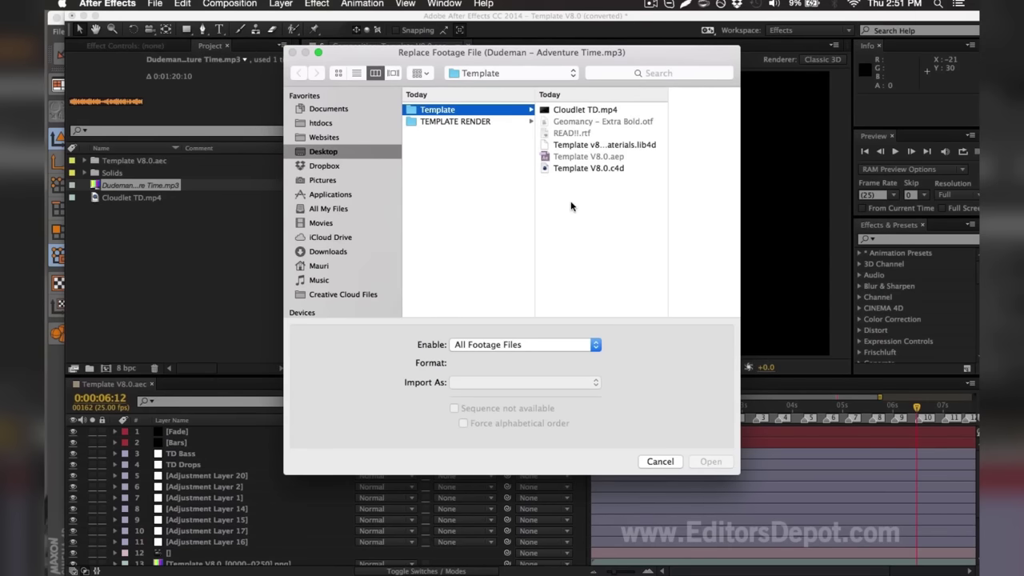
{"action": "key", "text": "Escape"}
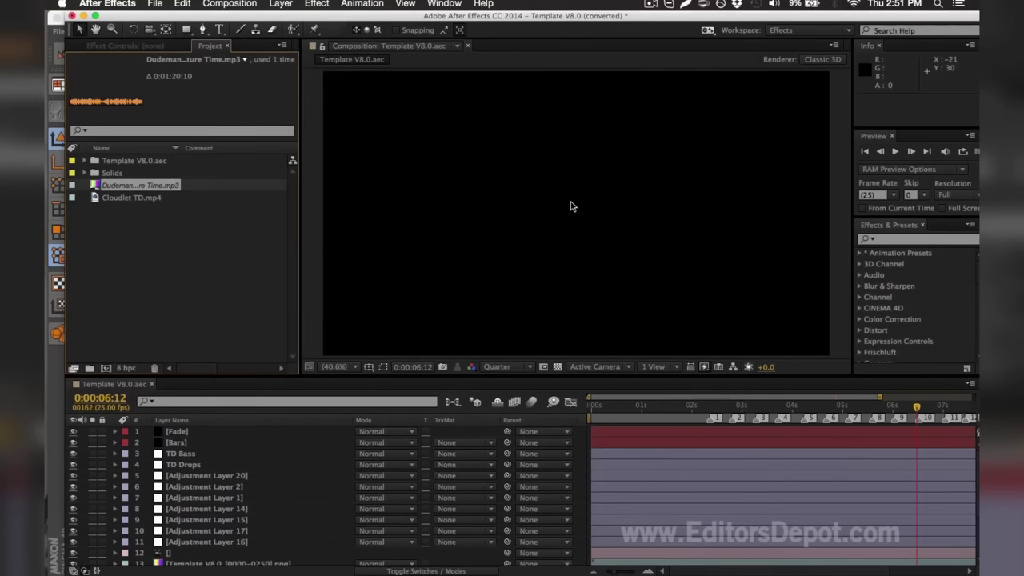
{"action": "right_click", "coordinate": [180, 189]}
Step: Try renaming the Dudeman mp3, then expand the Template V8.0.aec folder
{"action": "left_click", "coordinate": [205, 350]}
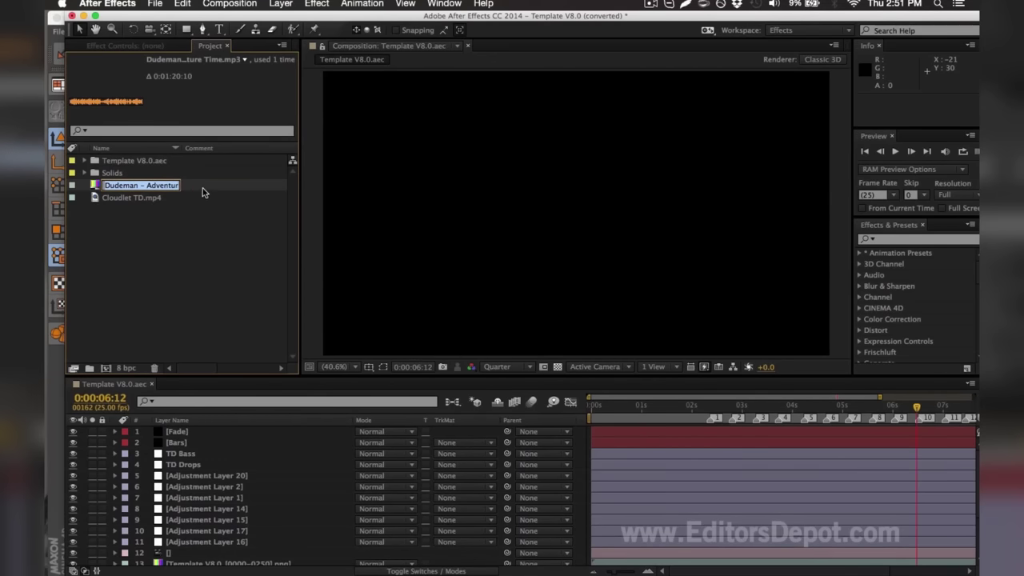
{"action": "left_click", "coordinate": [205, 237]}
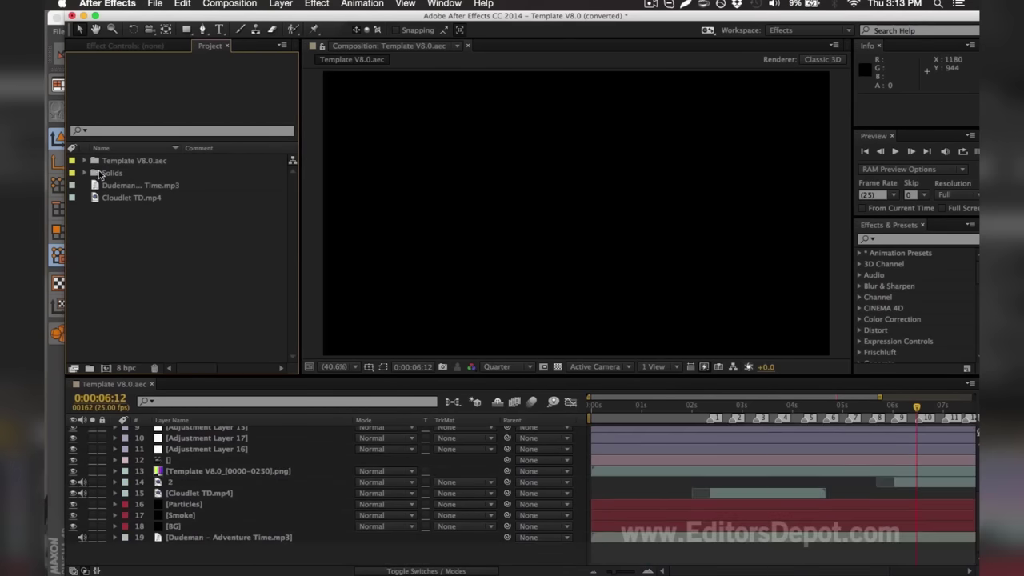
{"action": "left_click", "coordinate": [112, 187]}
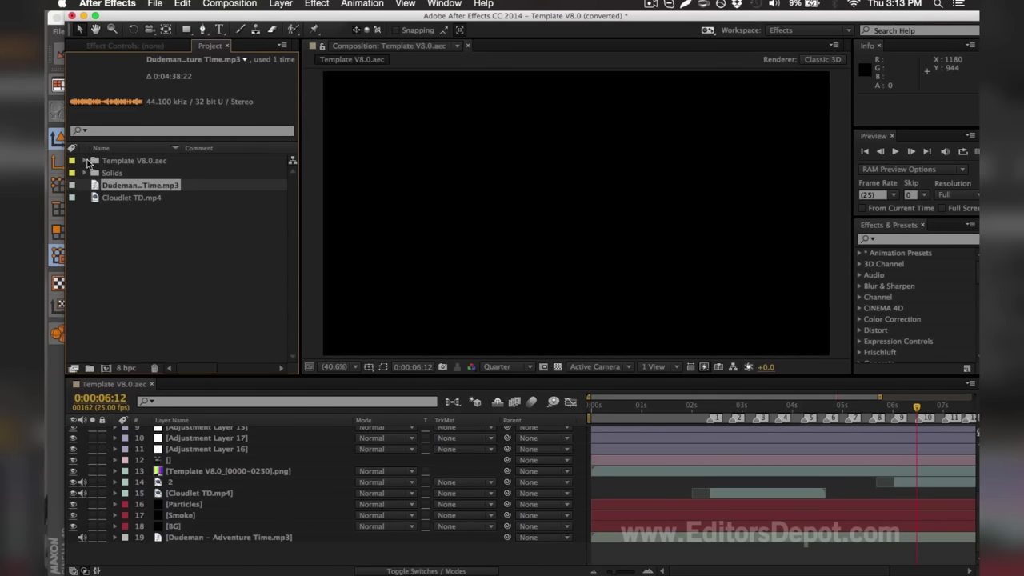
{"action": "left_click", "coordinate": [86, 160]}
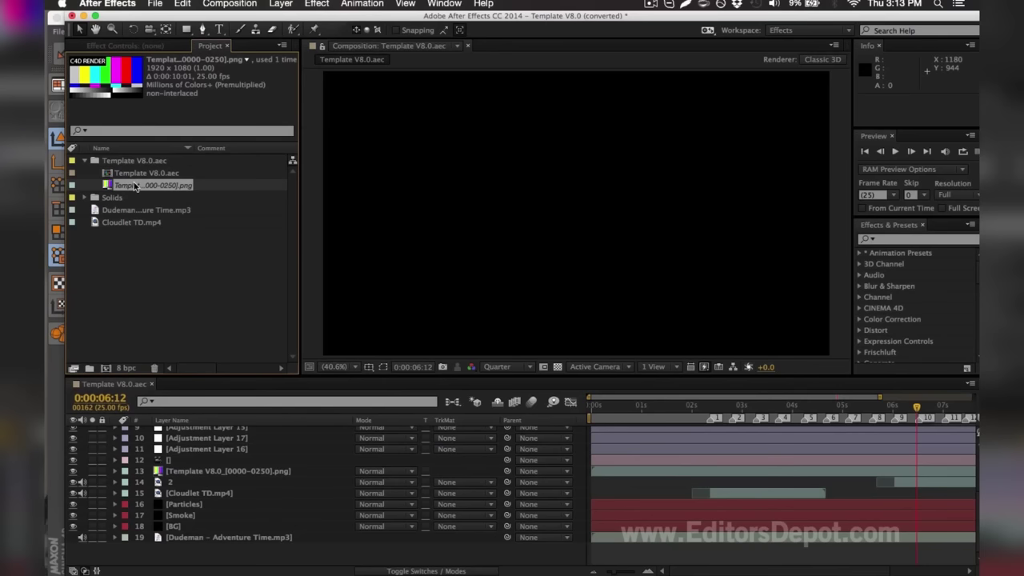
Step: Replace the PNG footage with render0000–render0250 from TEMPLATE RENDER as a PNG Sequence
{"action": "key", "text": "super+h"}
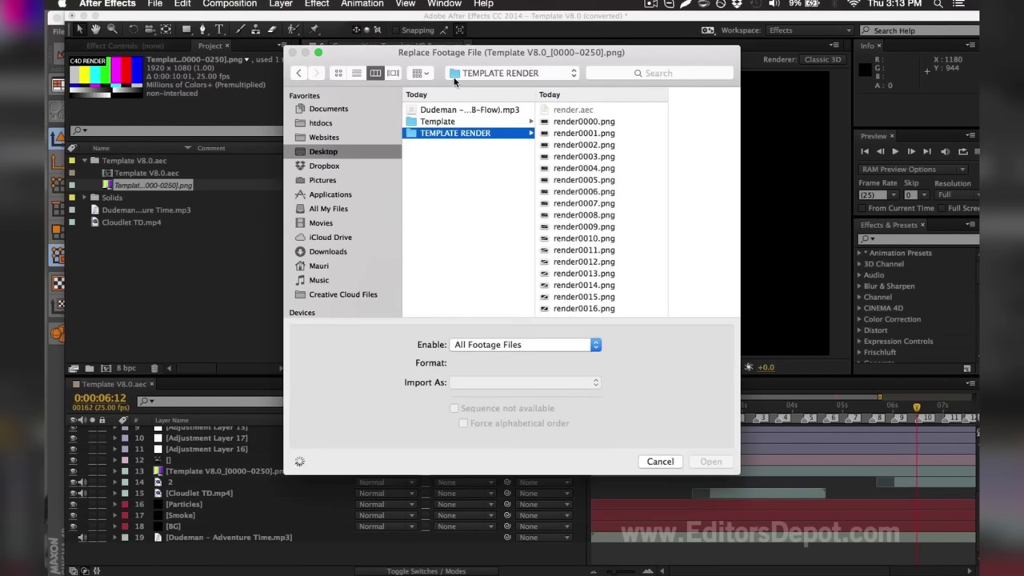
{"action": "left_click", "coordinate": [579, 122]}
{"action": "scroll", "coordinate": [596, 116], "scroll_direction": "down", "scroll_amount": 3}
{"action": "left_click_drag", "start_coordinate": [601, 109], "coordinate": [587, 345]}
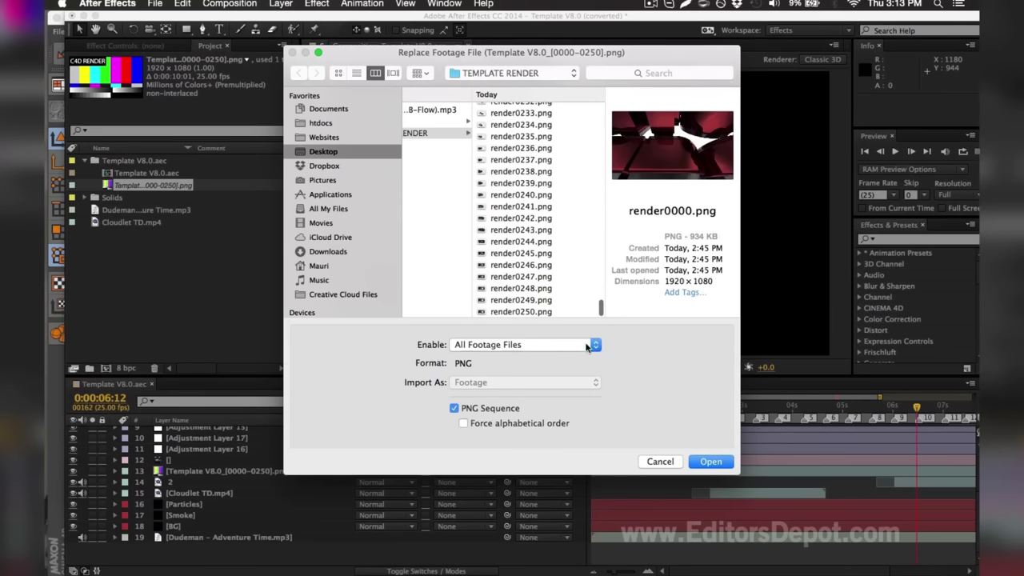
{"action": "left_click", "coordinate": [536, 312], "text": "shift"}
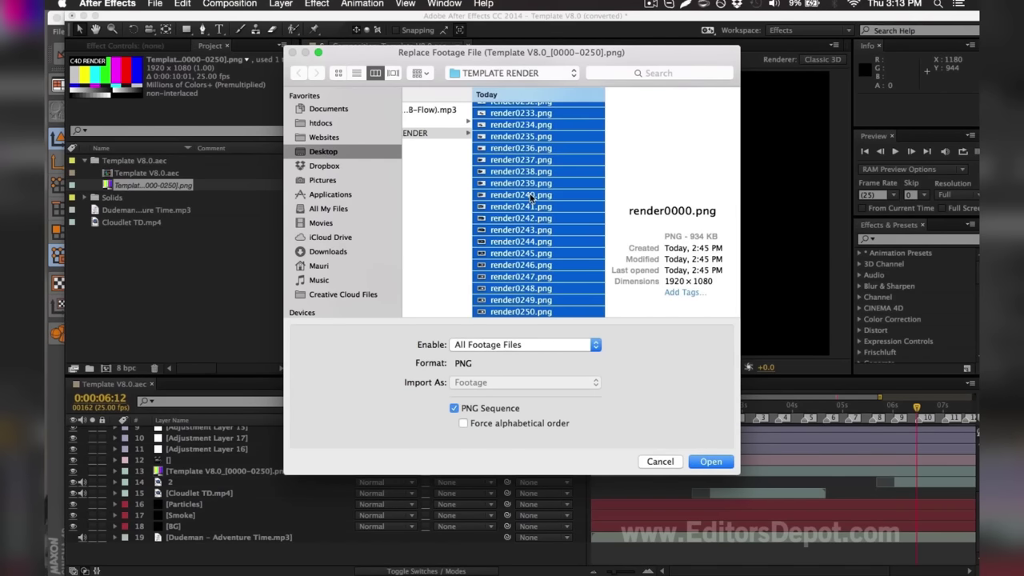
{"action": "scroll", "coordinate": [530, 198], "scroll_direction": "up", "scroll_amount": 3}
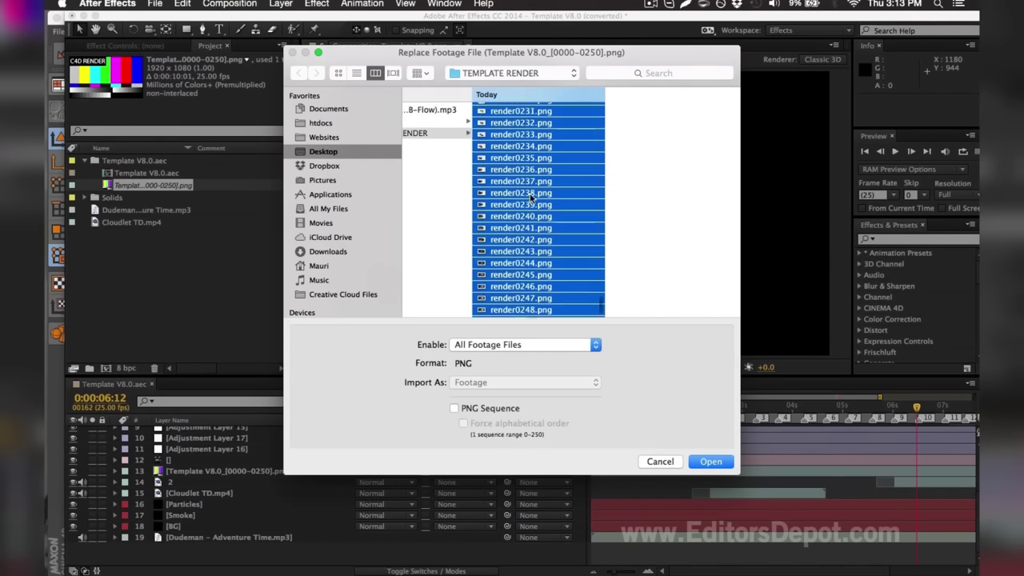
{"action": "left_click", "coordinate": [470, 408]}
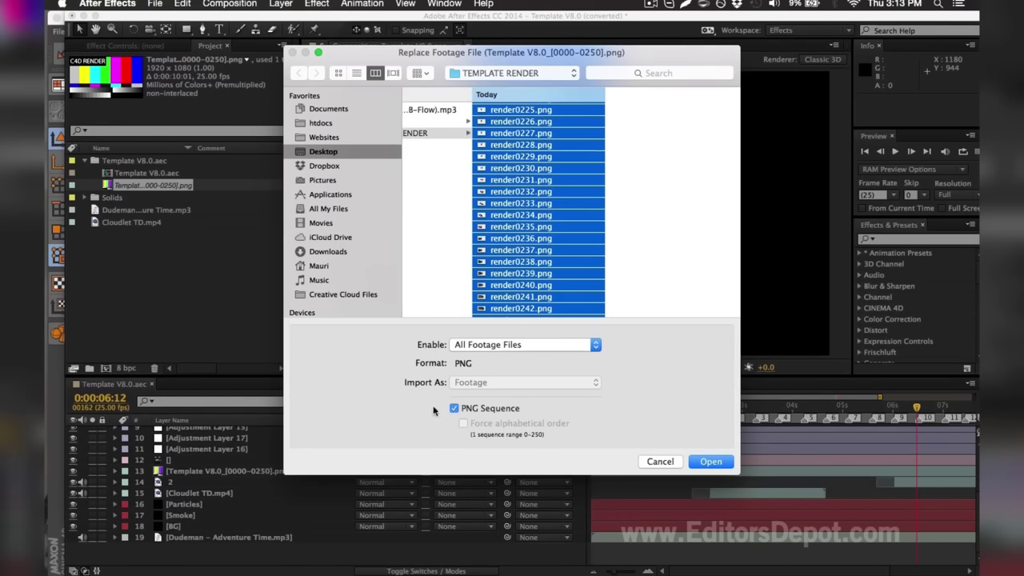
{"action": "left_click", "coordinate": [718, 463]}
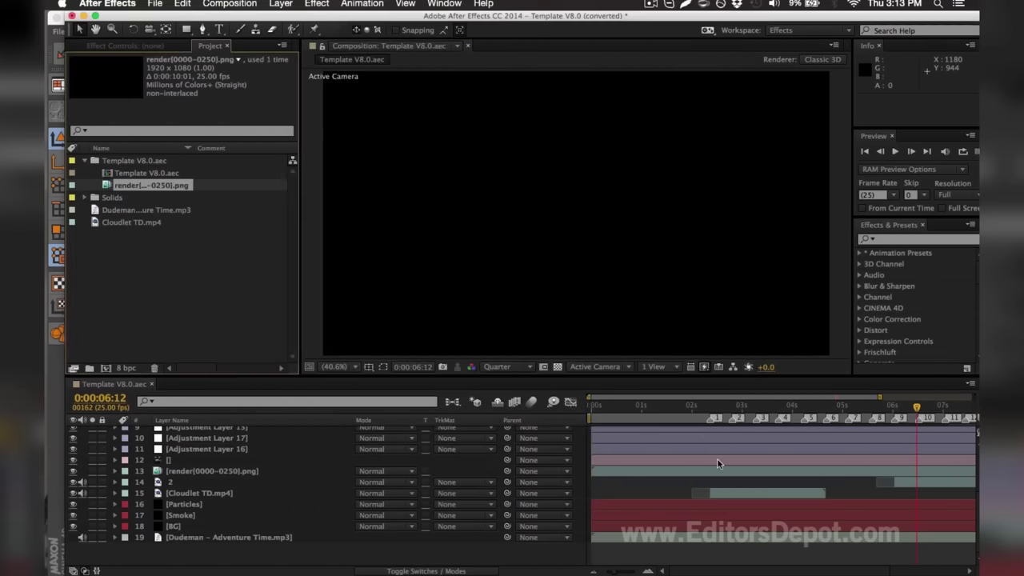
Step: Move the playhead to 0:00:02:04 in the timeline
{"action": "scroll", "coordinate": [670, 494], "scroll_direction": "up", "scroll_amount": 5}
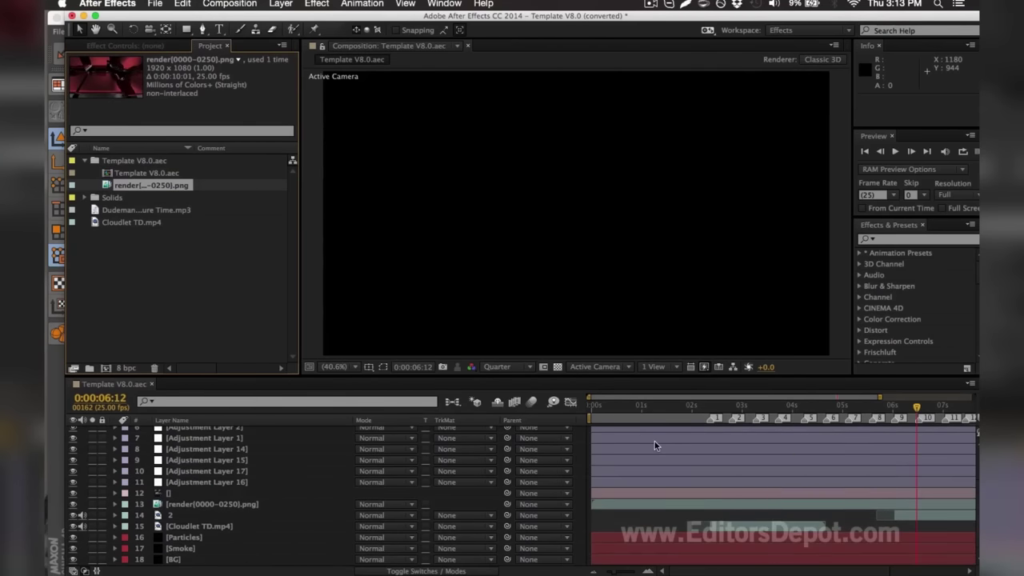
{"action": "left_click", "coordinate": [649, 406]}
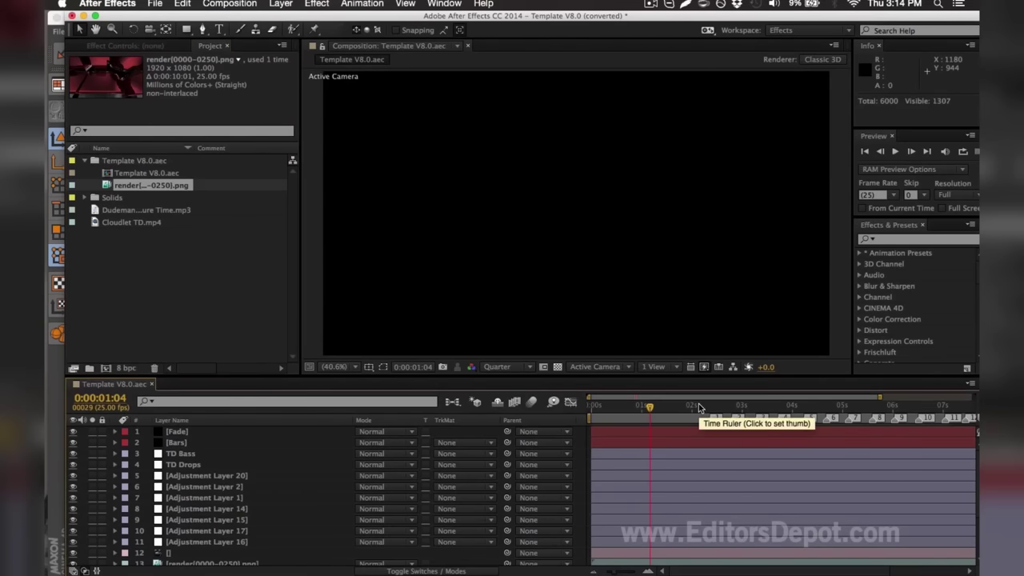
{"action": "left_click", "coordinate": [698, 405]}
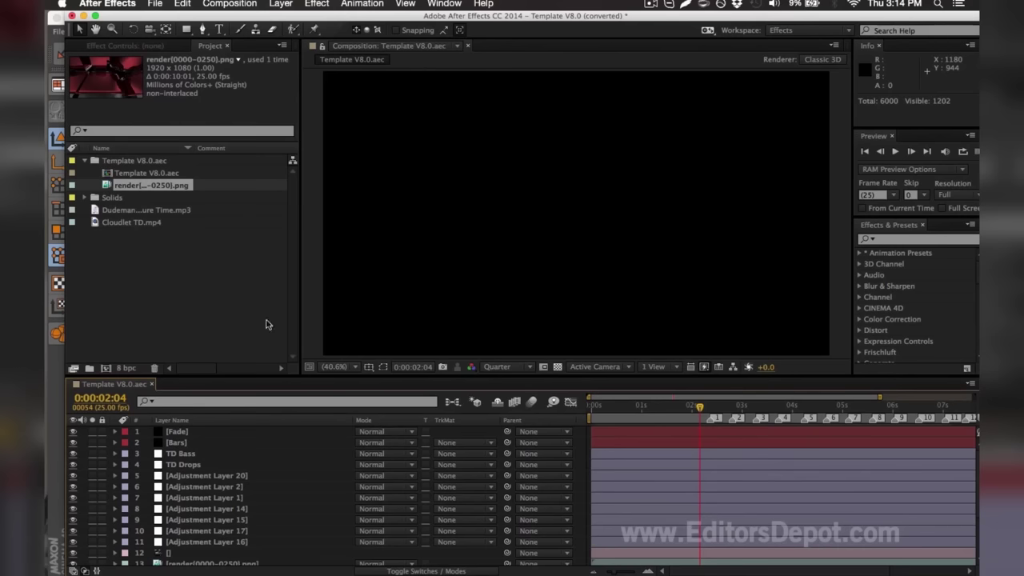
Step: Select adjustment layers 5 through 11 and turn off their visibility
{"action": "left_click", "coordinate": [171, 454]}
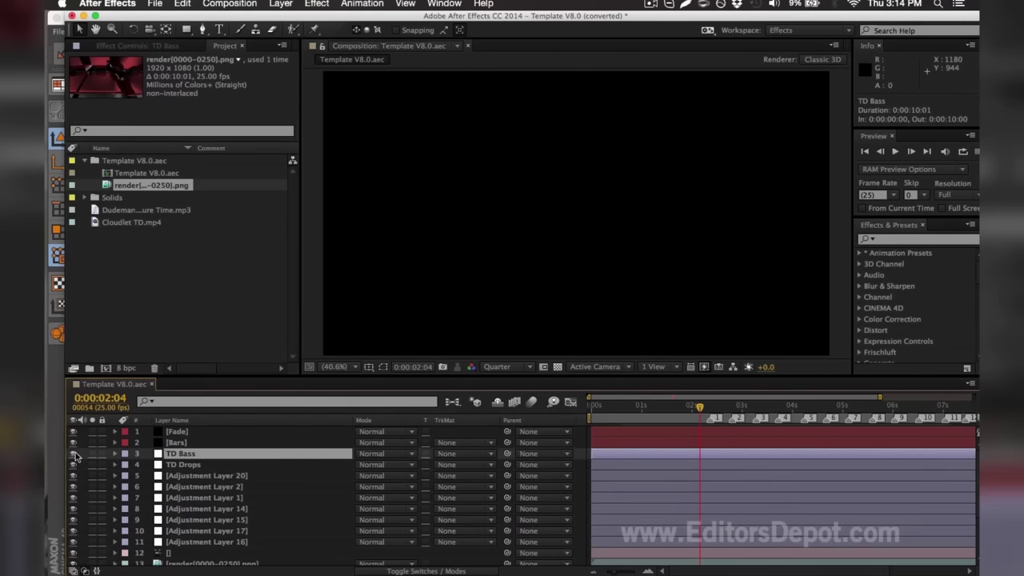
{"action": "left_click", "coordinate": [196, 543]}
{"action": "left_click", "coordinate": [183, 477], "text": "shift"}
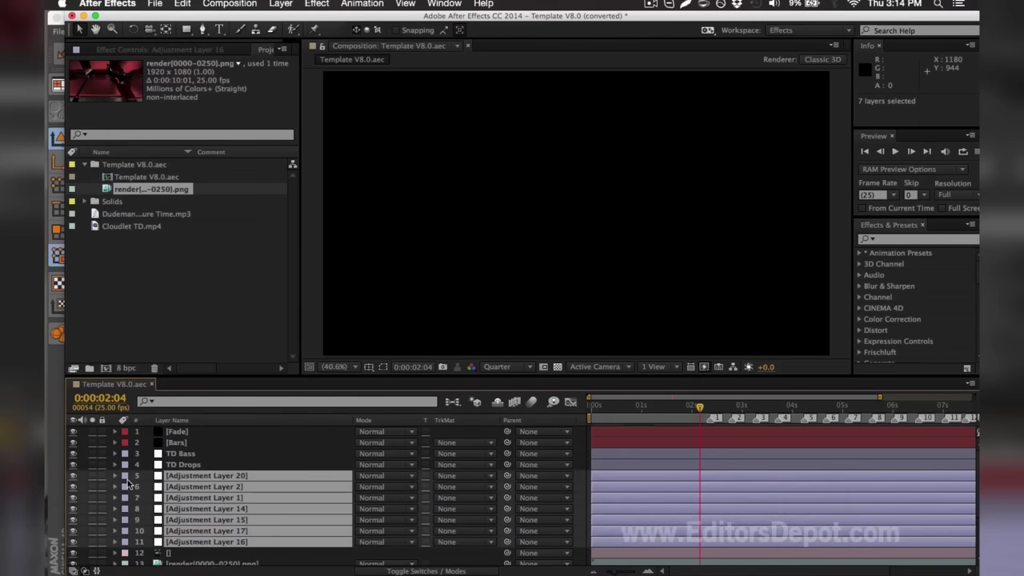
{"action": "left_click", "coordinate": [72, 476]}
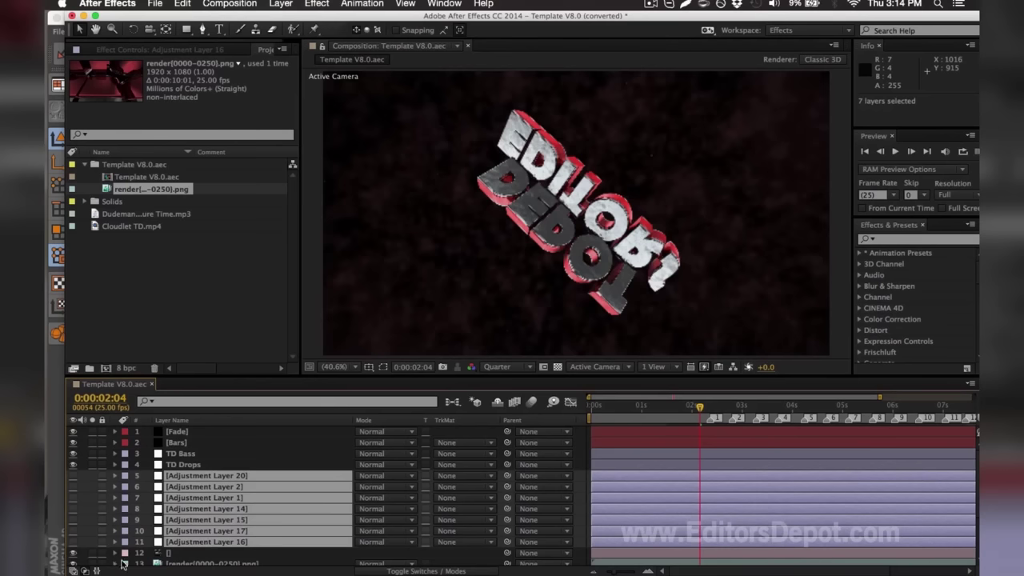
Step: Deselect all, then make the hidden adjustment layers visible again, restoring the blur
{"action": "key", "text": "super+shift+a"}
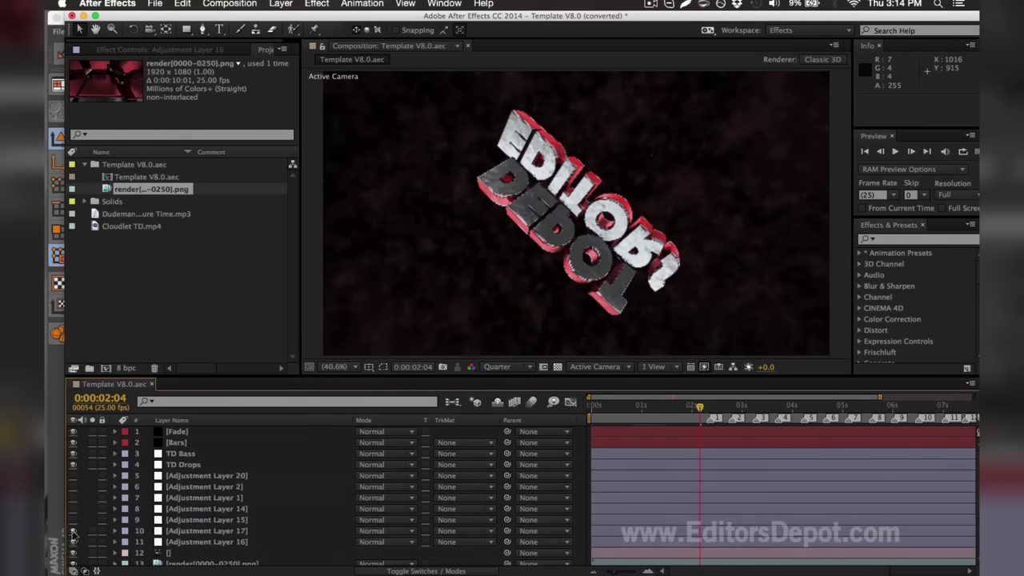
{"action": "left_click", "coordinate": [72, 519]}
{"action": "left_click", "coordinate": [73, 521]}
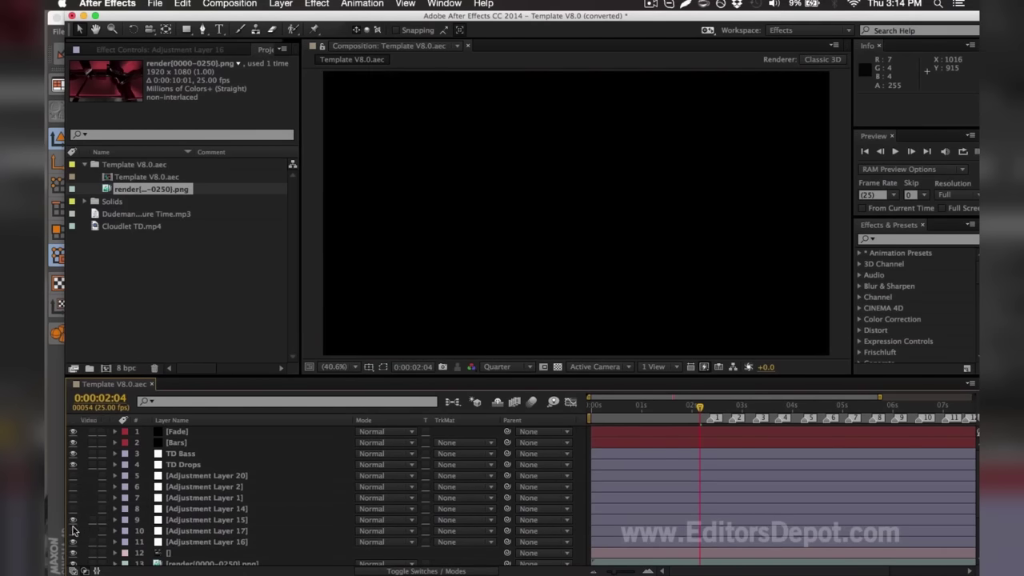
{"action": "left_click", "coordinate": [72, 509]}
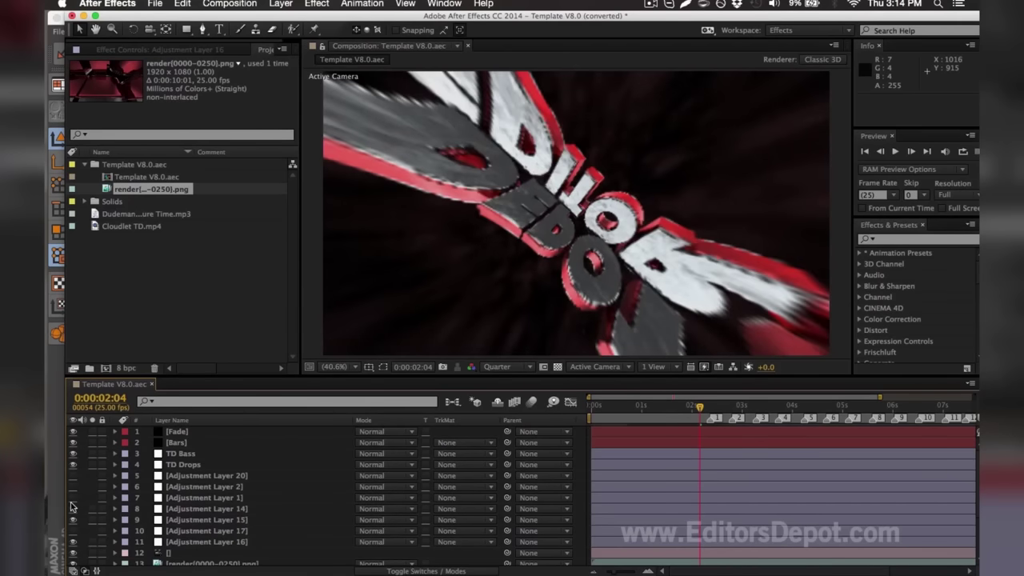
{"action": "left_click", "coordinate": [72, 486]}
{"action": "left_click", "coordinate": [73, 475]}
Step: Select Adjustment Layers 15 and 17 and preview the effected title at 0:00:03:08
{"action": "mouse_move", "coordinate": [724, 399]}
{"action": "left_mouse_down"}
{"action": "mouse_move", "coordinate": [768, 400]}
{"action": "mouse_move", "coordinate": [719, 400]}
{"action": "left_mouse_up"}
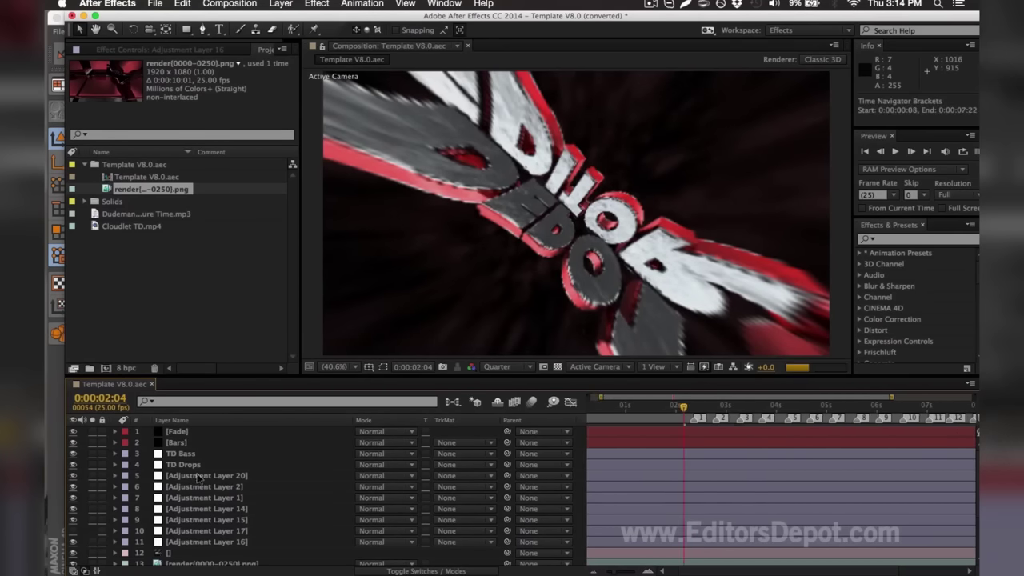
{"action": "left_click", "coordinate": [194, 521]}
{"action": "left_click", "coordinate": [200, 532]}
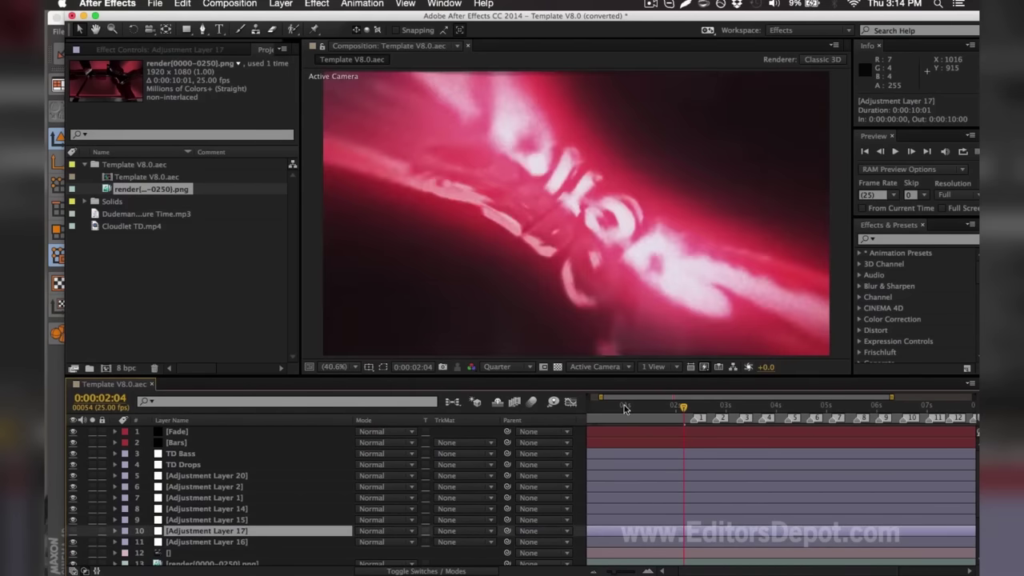
{"action": "left_click", "coordinate": [742, 408]}
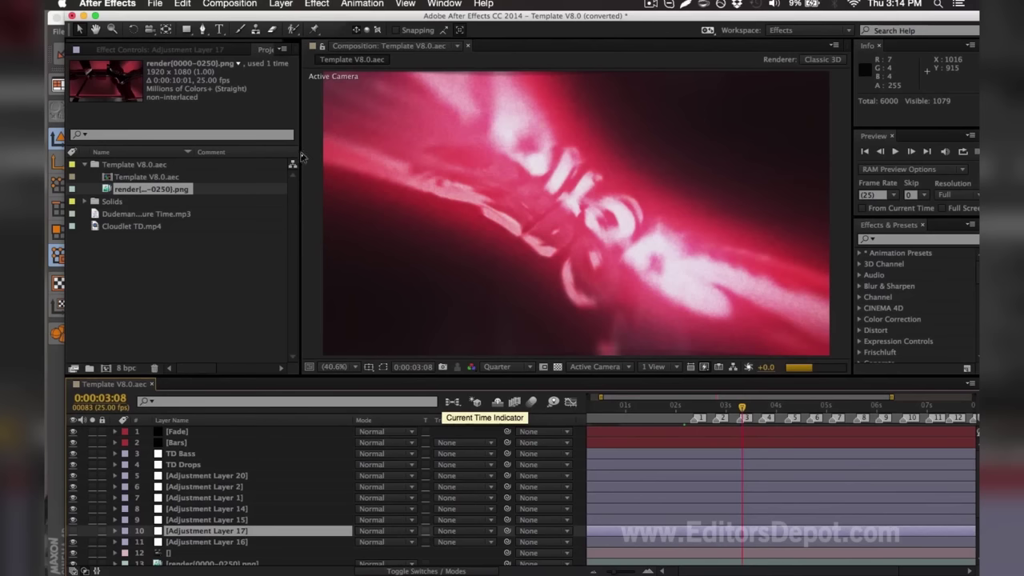
{"action": "left_click", "coordinate": [231, 4]}
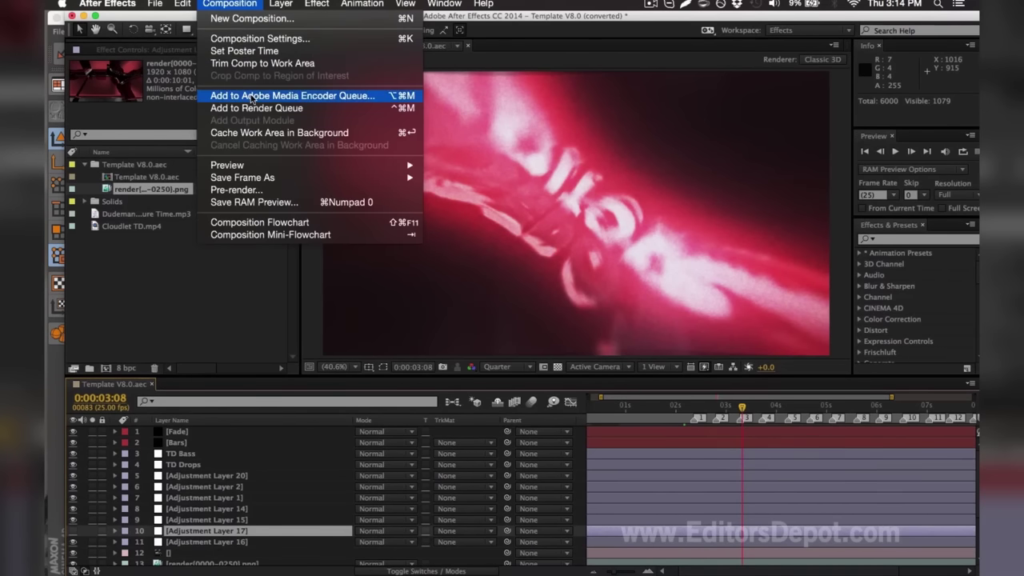
{"action": "left_click", "coordinate": [258, 291]}
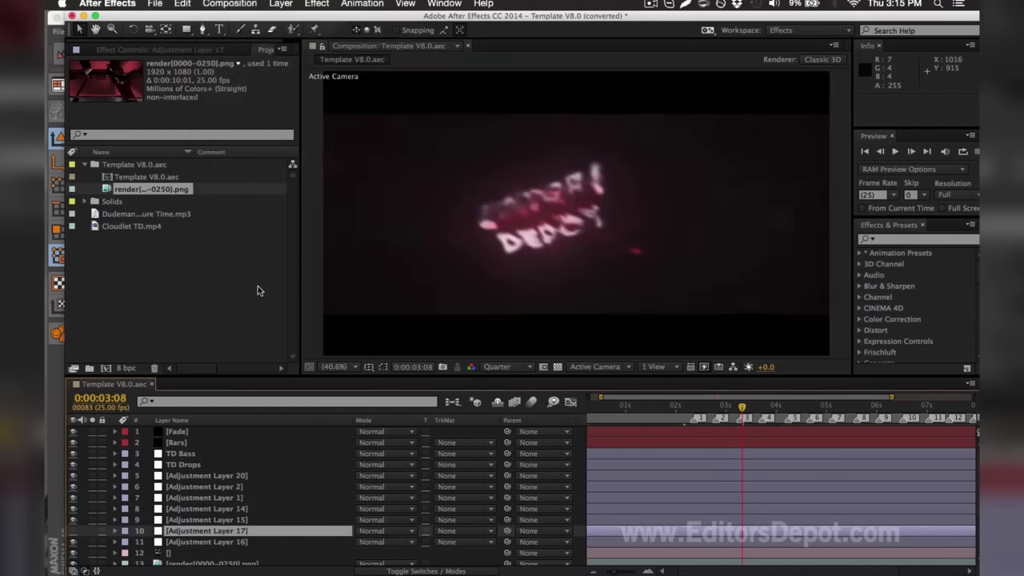